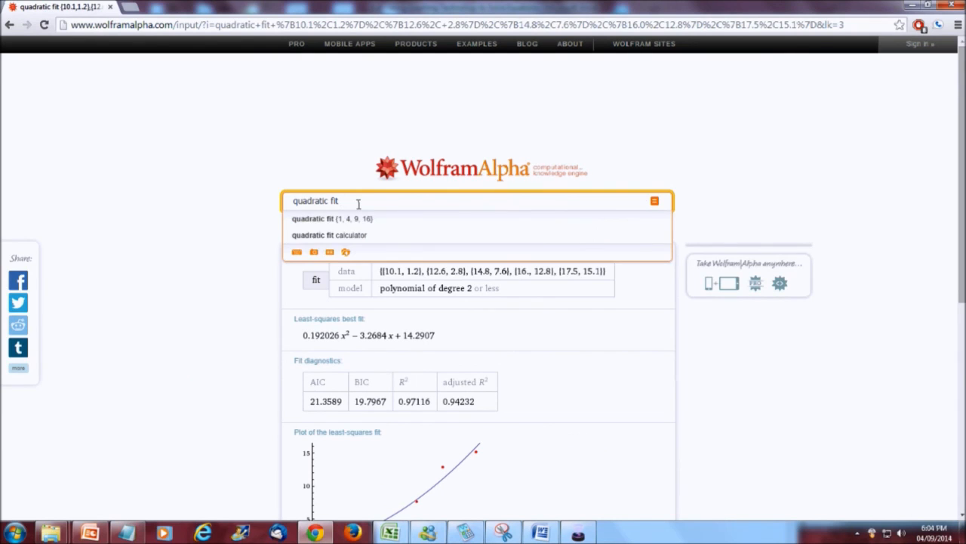
# - Run the query "quadratic fit {1,0.31}, {2,1.21}, {3,2.53}, {4,3.72}, {5,4.91},{6,4.89}" and bring the best-fit equation and diagnostics into view
pyautogui.press('Return')
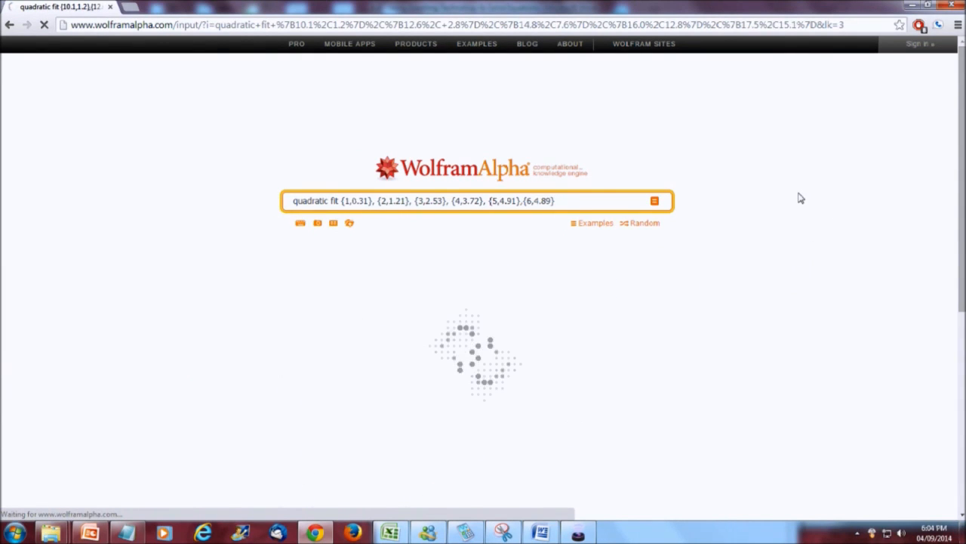
pyautogui.scroll(-3, 770, 185)
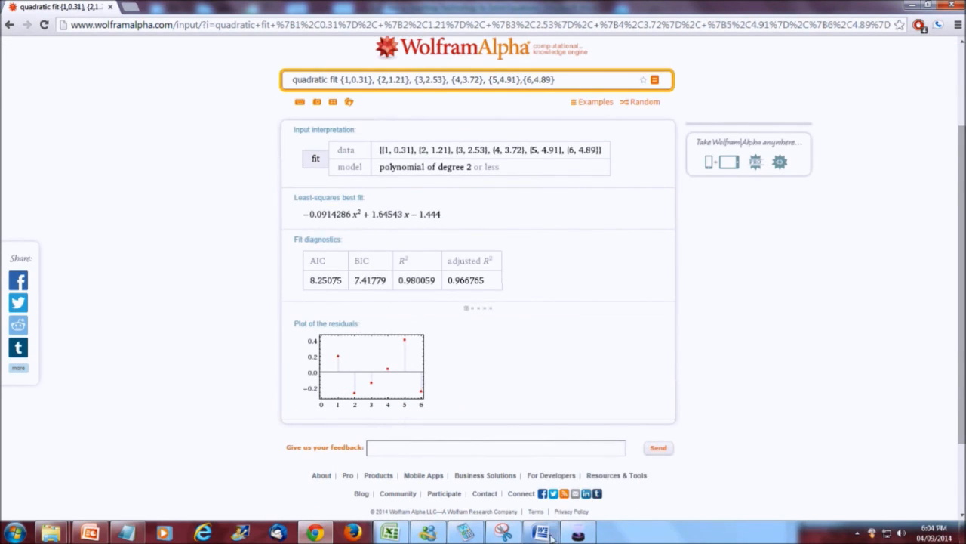
# - Switch to the Word document and place its restored window beside the WolframAlpha results so both stay readable
pyautogui.click(541, 533)
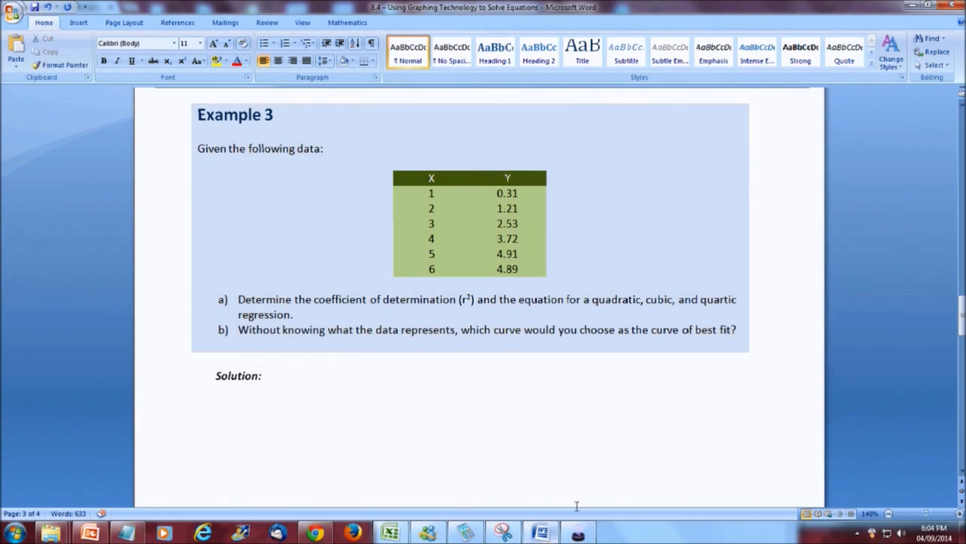
pyautogui.click(935, 6)
pyautogui.moveTo(285, 39); pyautogui.dragTo(607, 20)
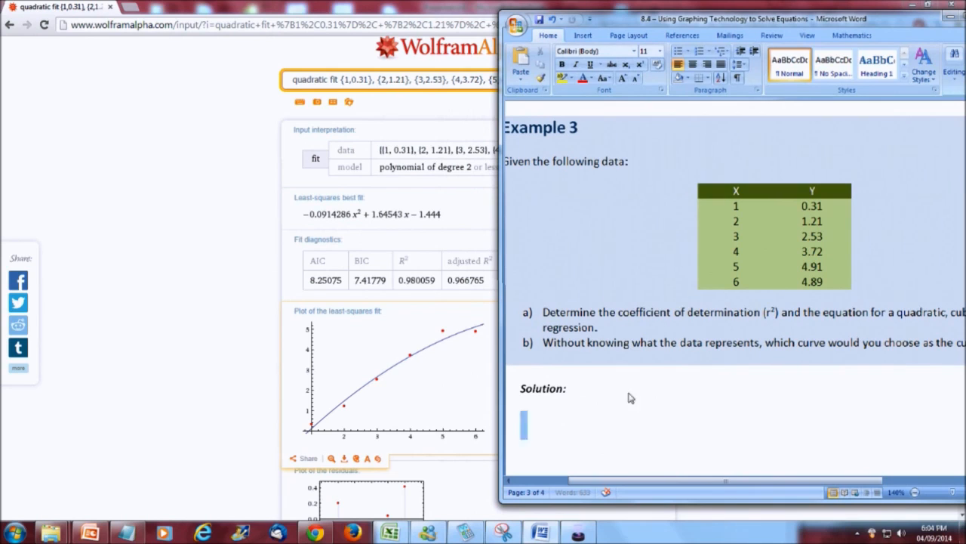
# - Insert an equation below the Example 3 "Solution:" heading reading −0.0914286x² + 1.64543 − 1.444
pyautogui.hotkey('alt', '=')
pyautogui.write('-0.')
pyautogui.write('0912')
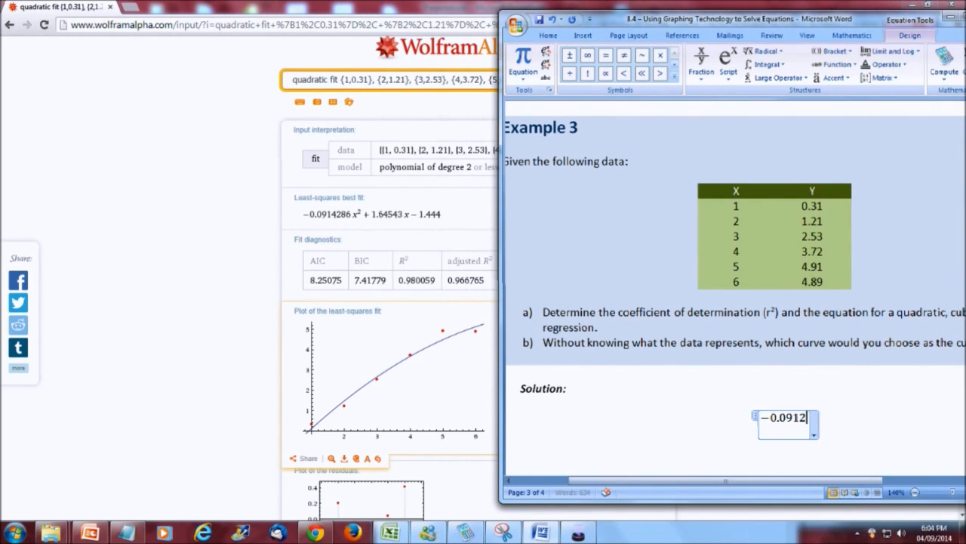
pyautogui.press('BackSpace')
pyautogui.write('42')
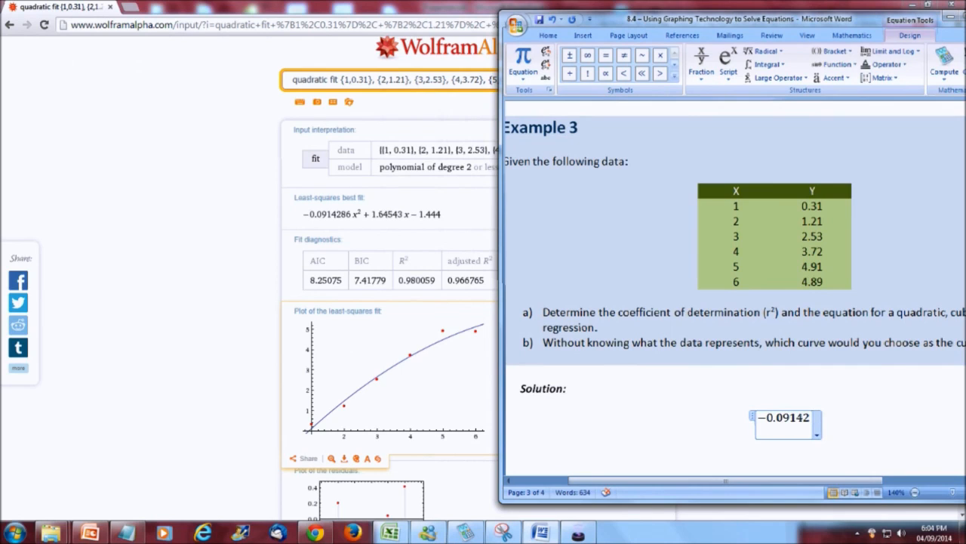
pyautogui.write('86')
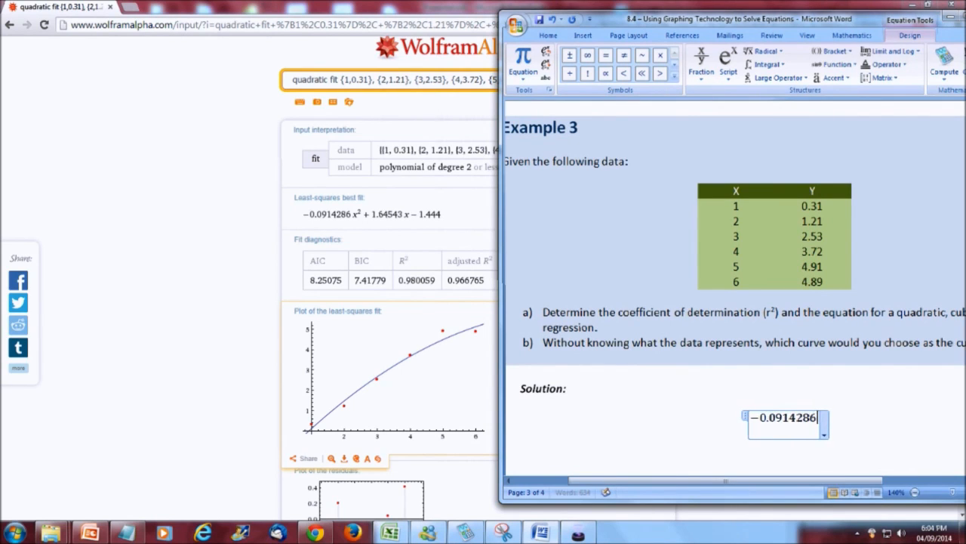
pyautogui.write('x^2 ')
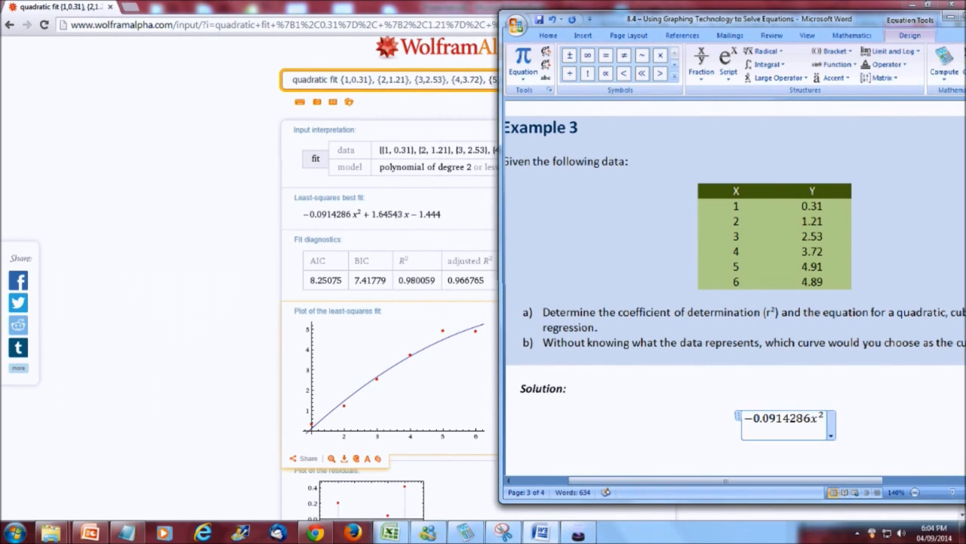
pyautogui.write('+1.')
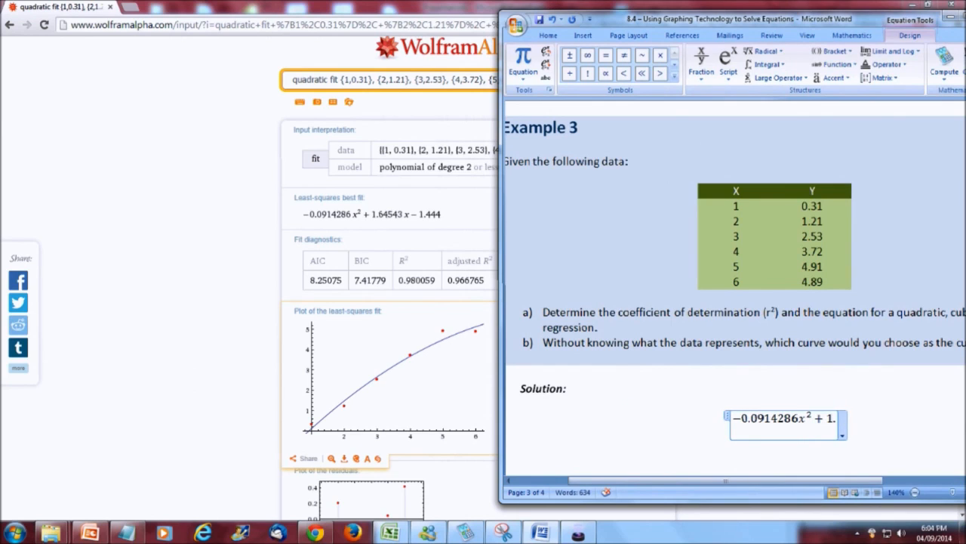
pyautogui.write('645')
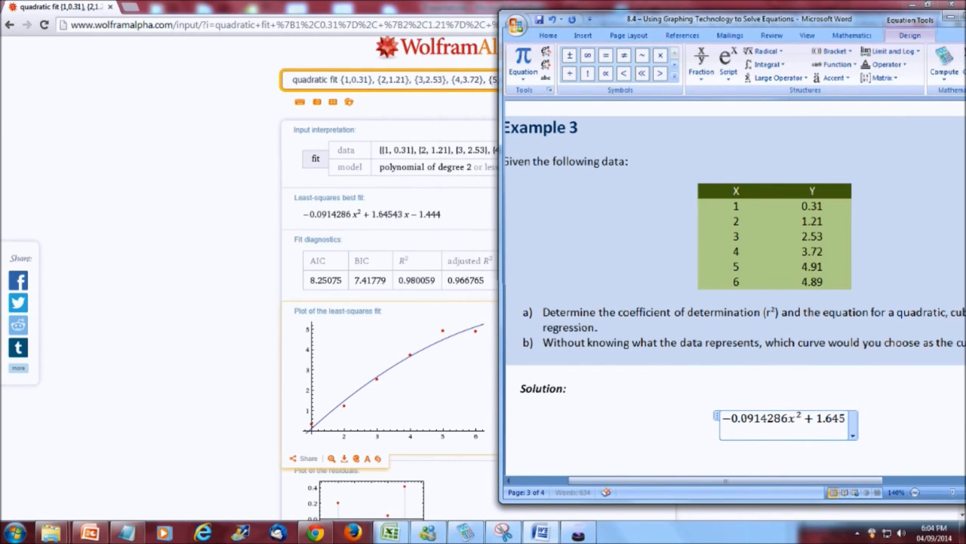
pyautogui.write('43 −-1.444')
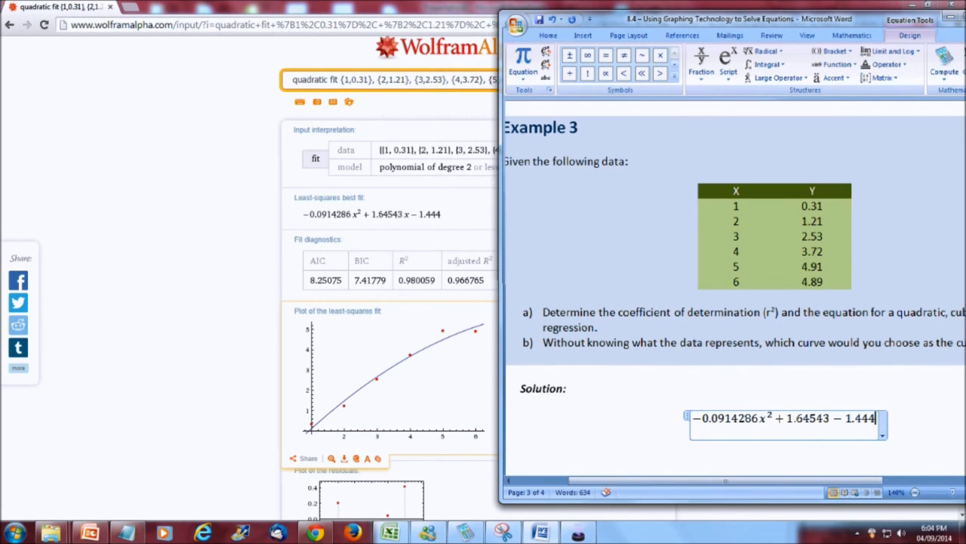
# - Append ", R² = 0.980059" to the equation in the solution and leave the equation
pyautogui.write(', R')
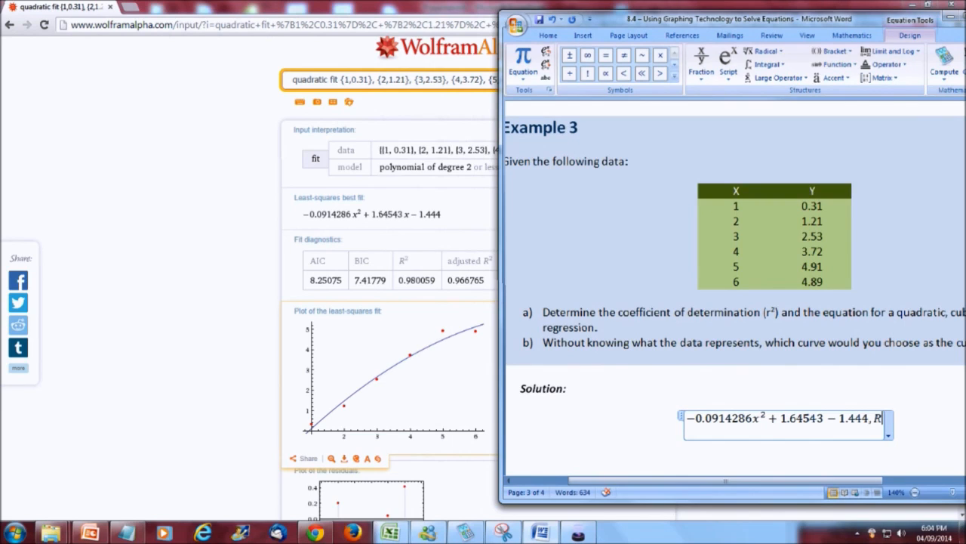
pyautogui.write('^2')
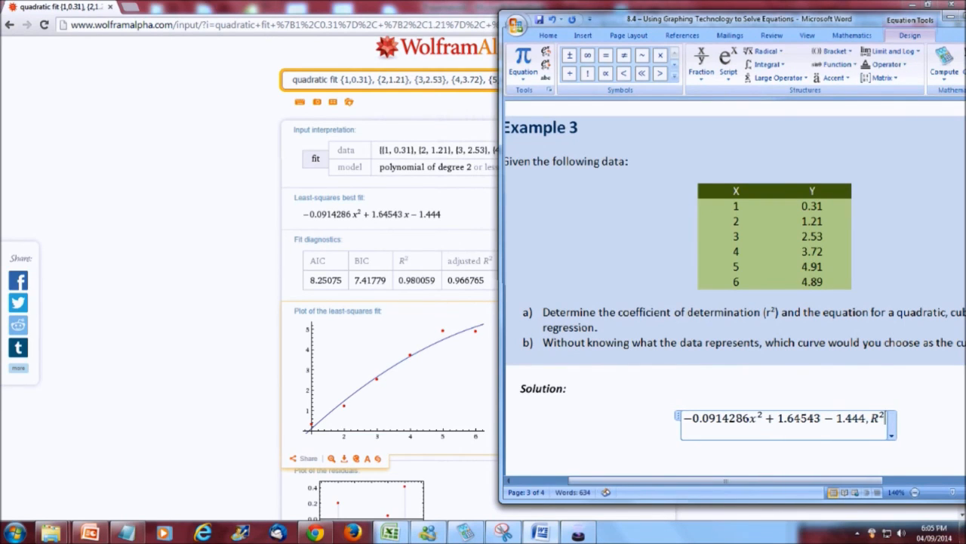
pyautogui.write('=')
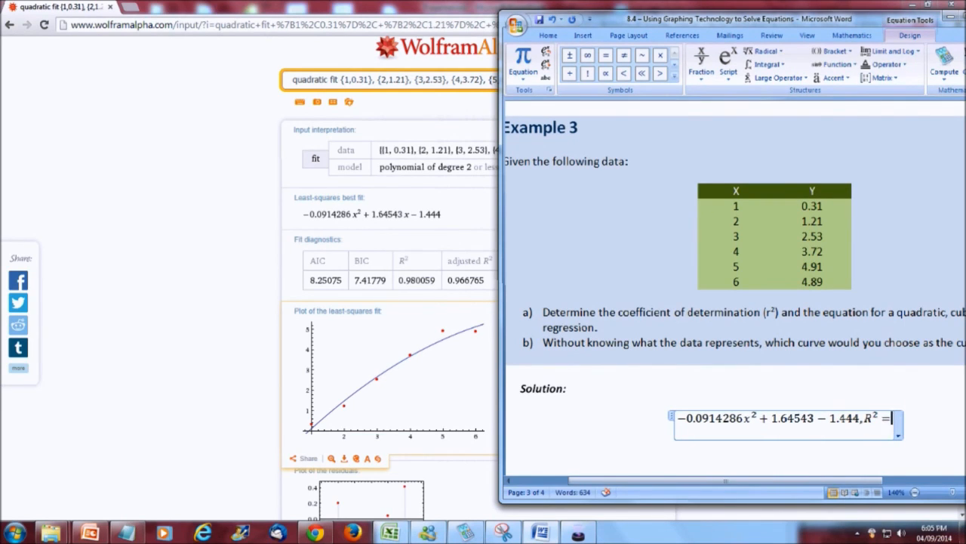
pyautogui.write('0.9')
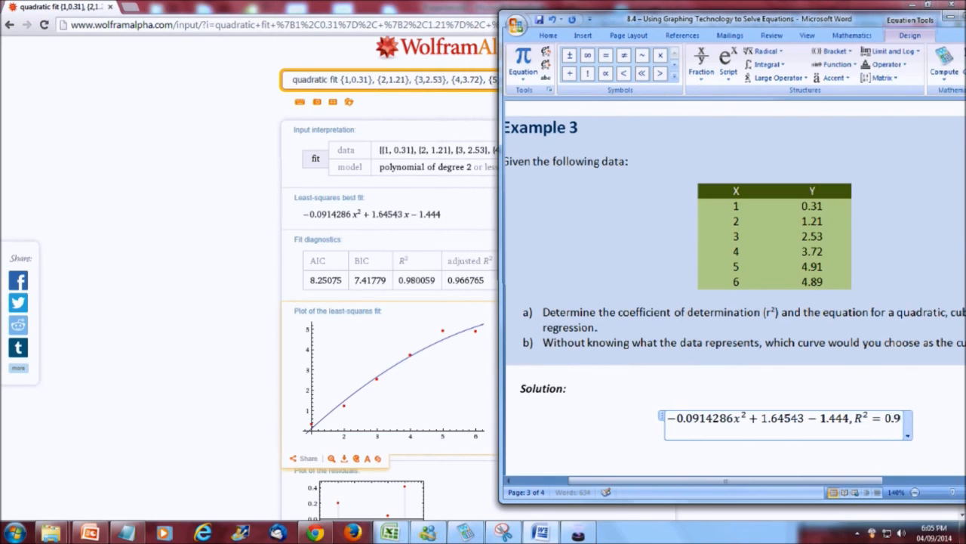
pyautogui.write('80059')
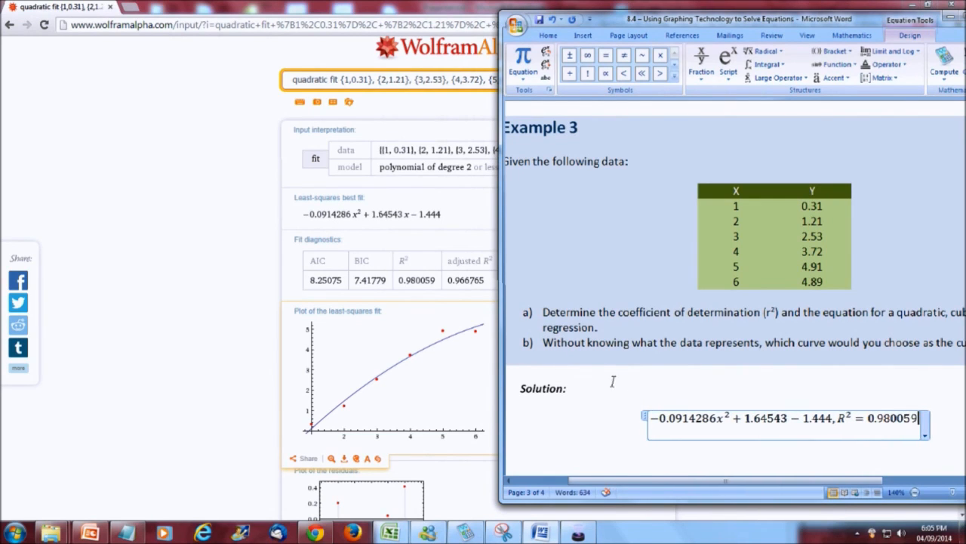
pyautogui.click(666, 389)
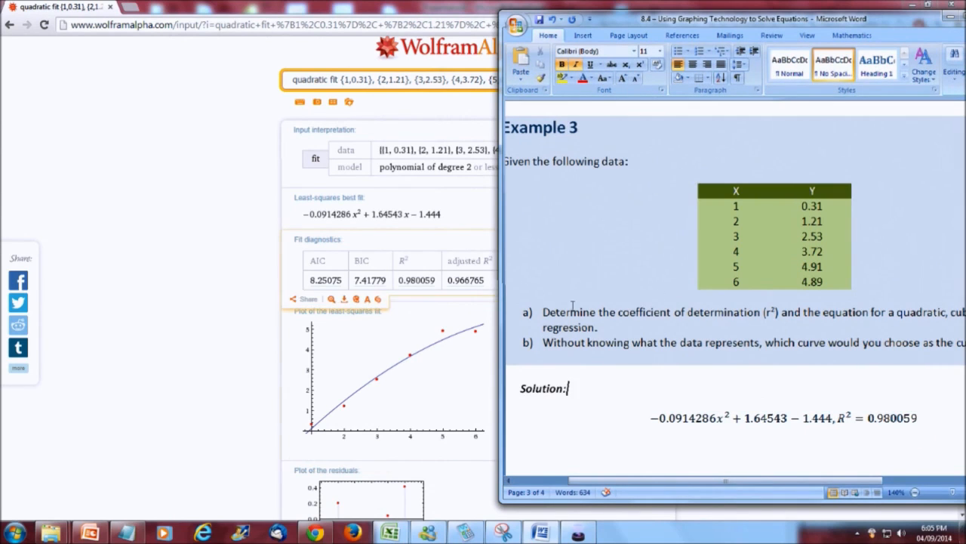
# - Switch back to WolframAlpha and run the same data query as a cubic fit, bringing its equation and diagnostics into view
pyautogui.click(253, 272)
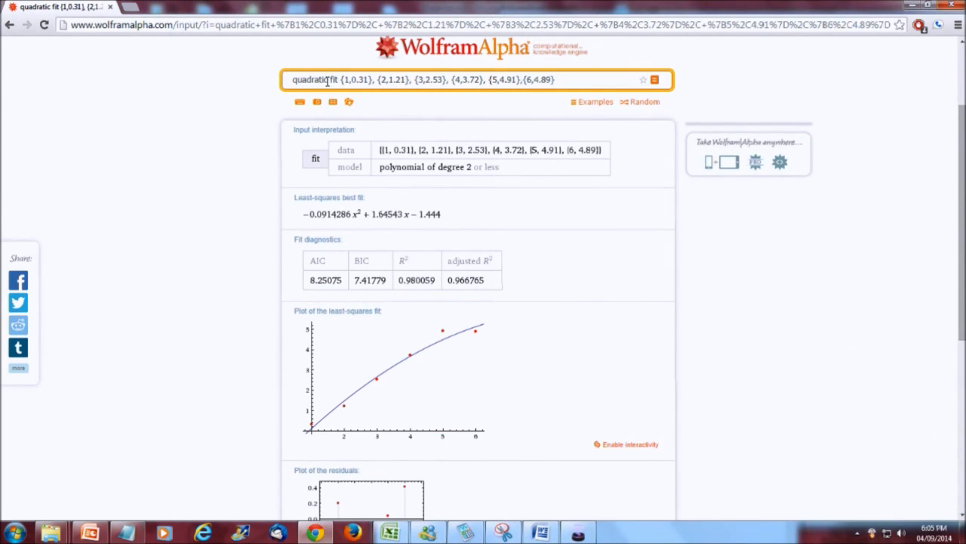
pyautogui.moveTo(329, 82); pyautogui.dragTo(263, 72)
pyautogui.write('cubic')
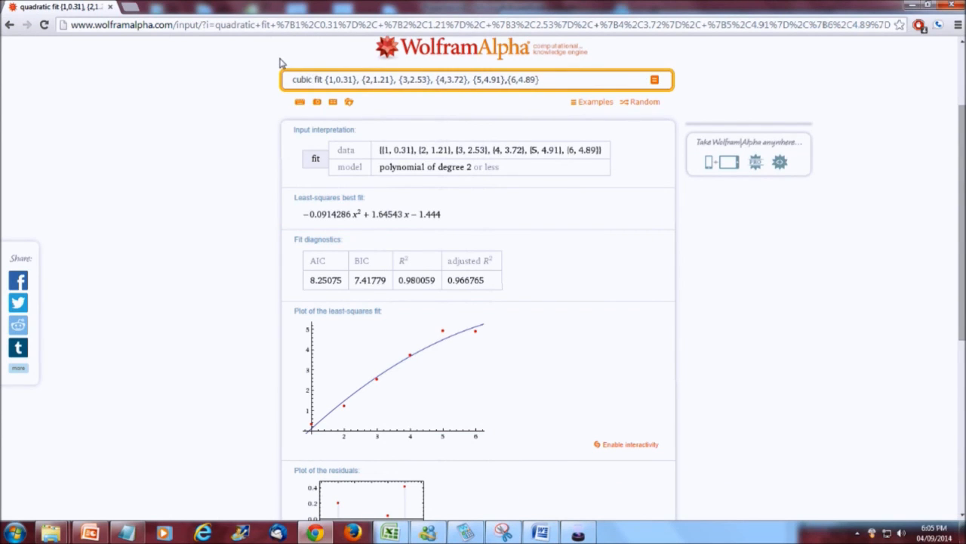
pyautogui.press('Return')
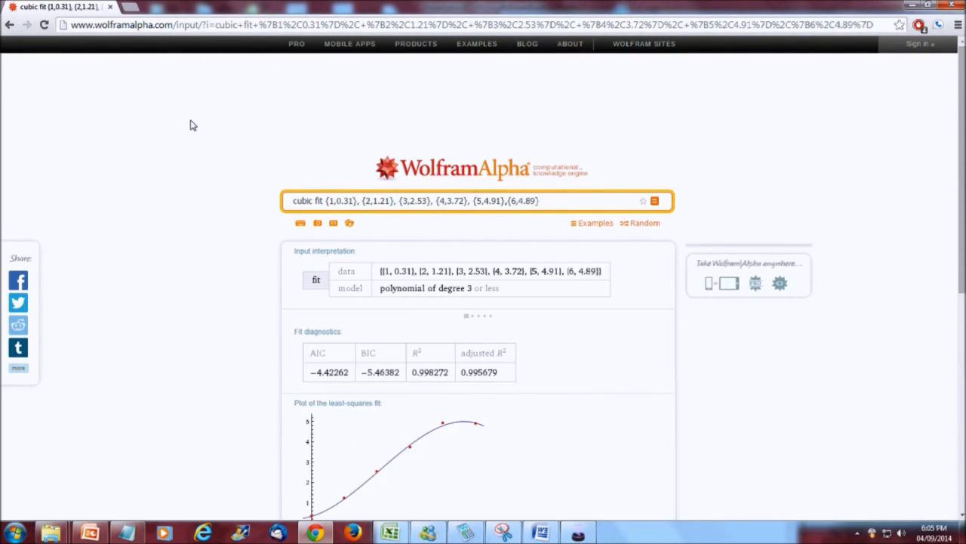
pyautogui.scroll(-2, 189, 124)
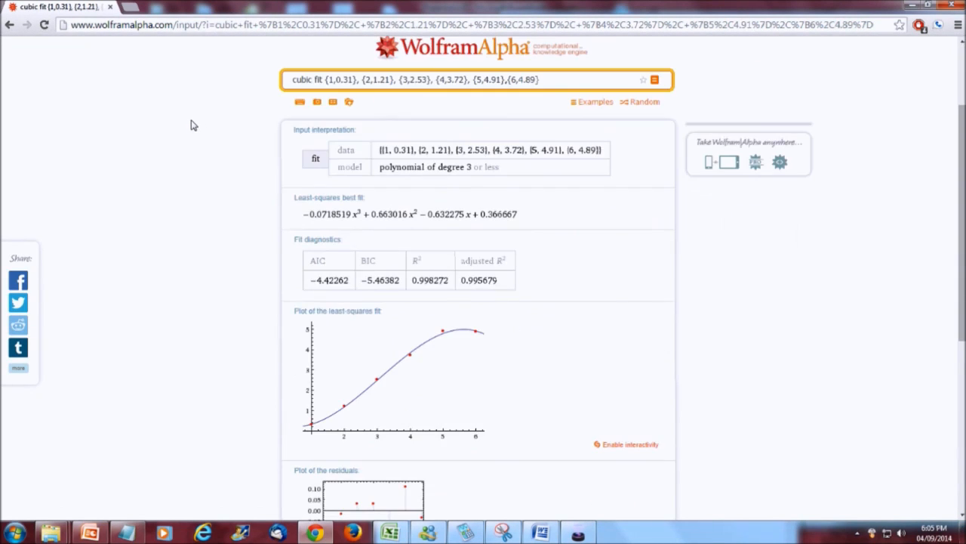
# - Return to the Word document and put the label "Quadratic:" in front of the solution's equation
pyautogui.click(540, 532)
pyautogui.scroll(-1, 679, 398)
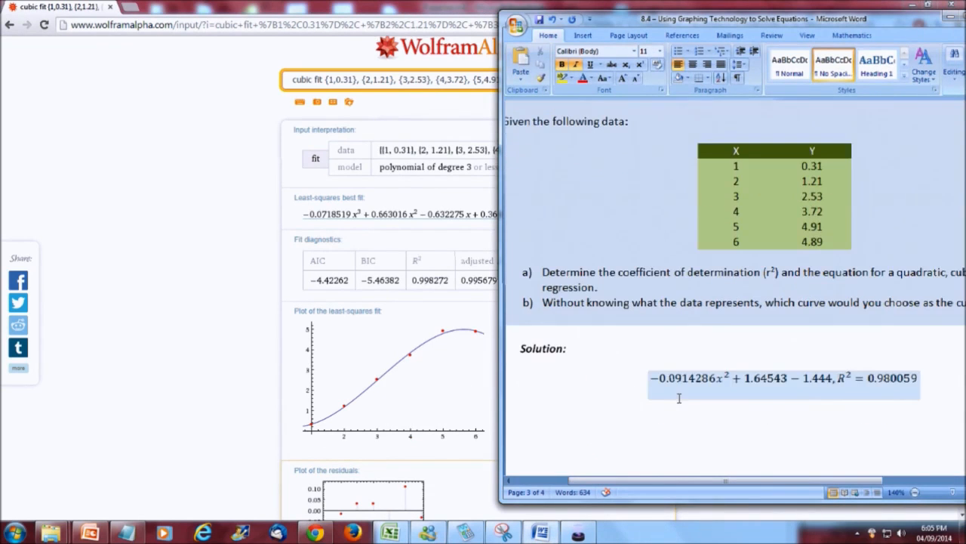
pyautogui.click(626, 381)
pyautogui.press('Return')
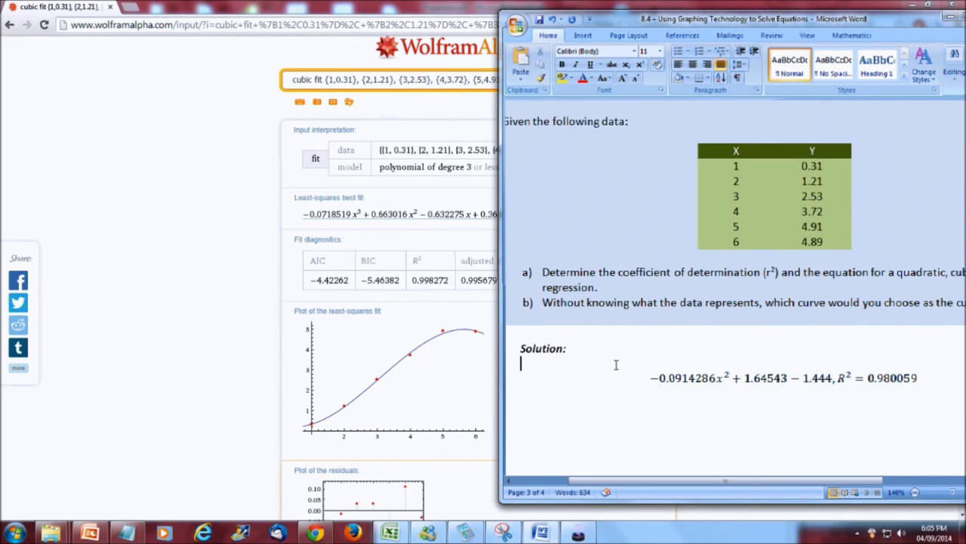
pyautogui.click(647, 379)
pyautogui.write('Quadratic:')
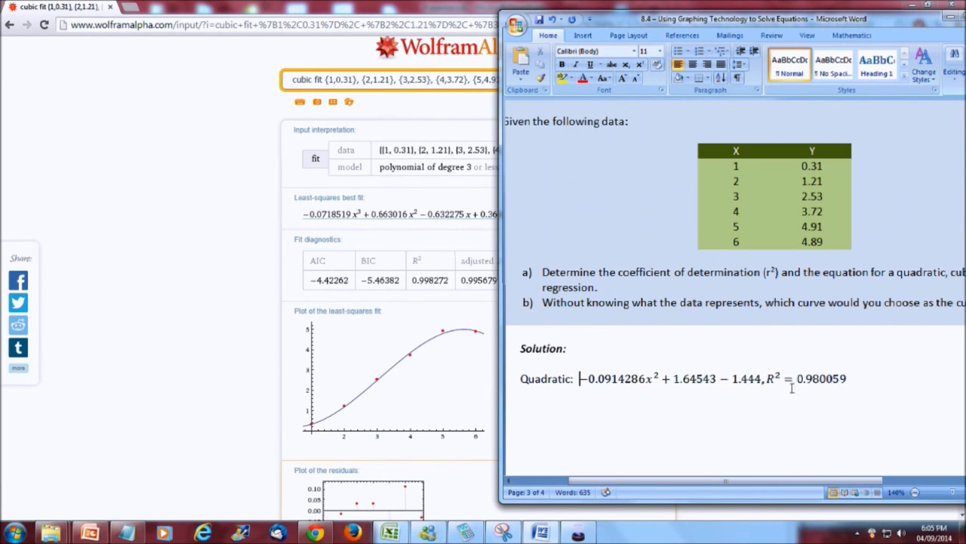
# - Add a new line labelled "cubic:" below the quadratic result and insert an empty equation after the label
pyautogui.click(896, 377)
pyautogui.press('Return')
pyautogui.write('cubic:')
pyautogui.hotkey('alt', '=')
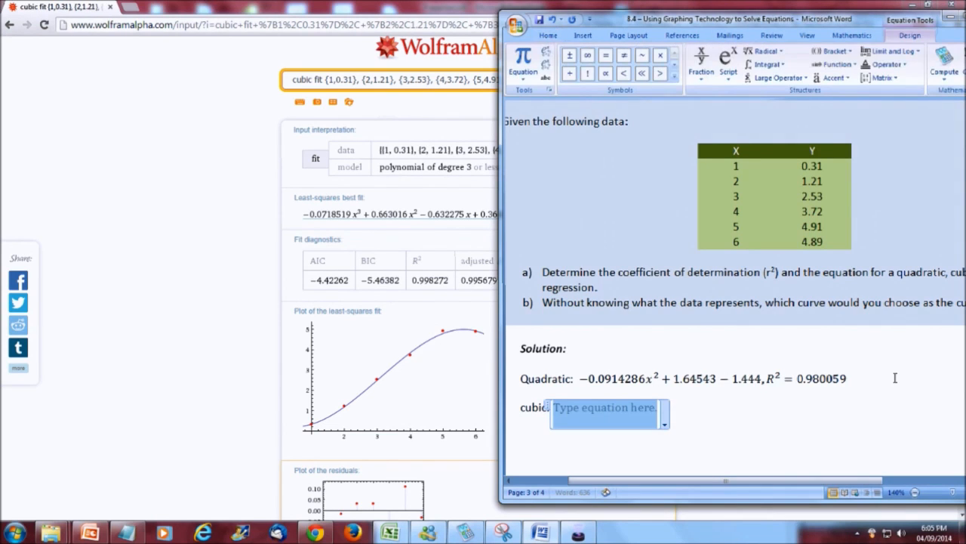
# - Enter the first two terms of the cubic equation, −0.0718519x³ + 0.663016x²
pyautogui.write('-0.0')
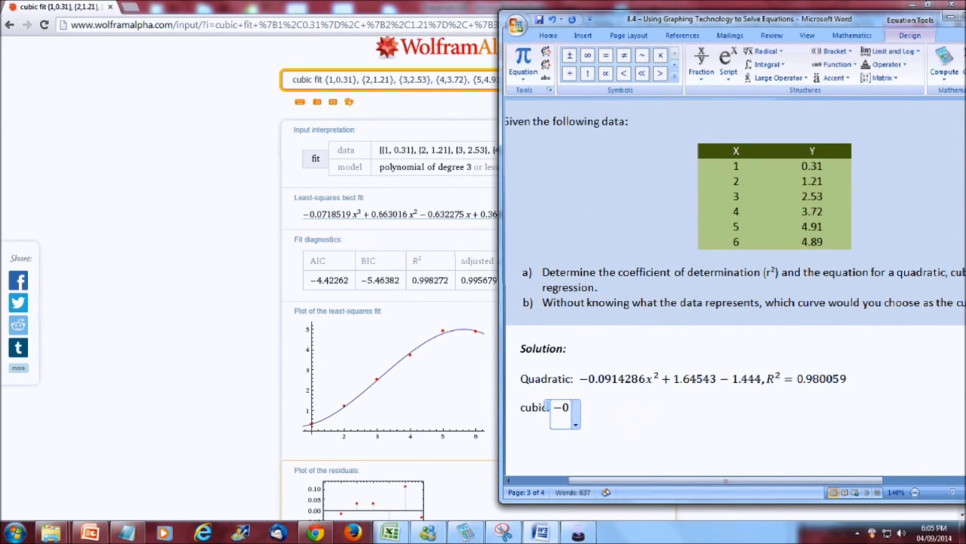
pyautogui.write('1')
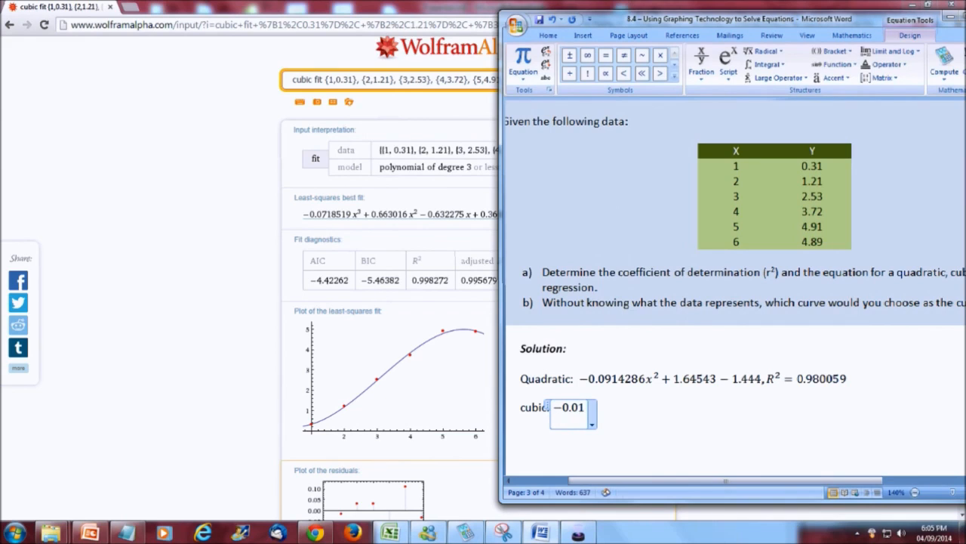
pyautogui.press('BackSpace')
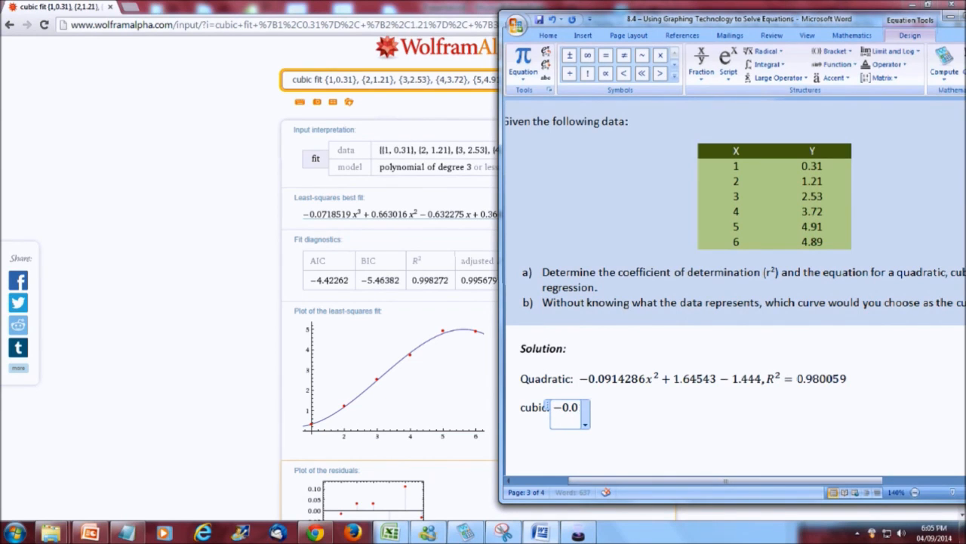
pyautogui.write('71')
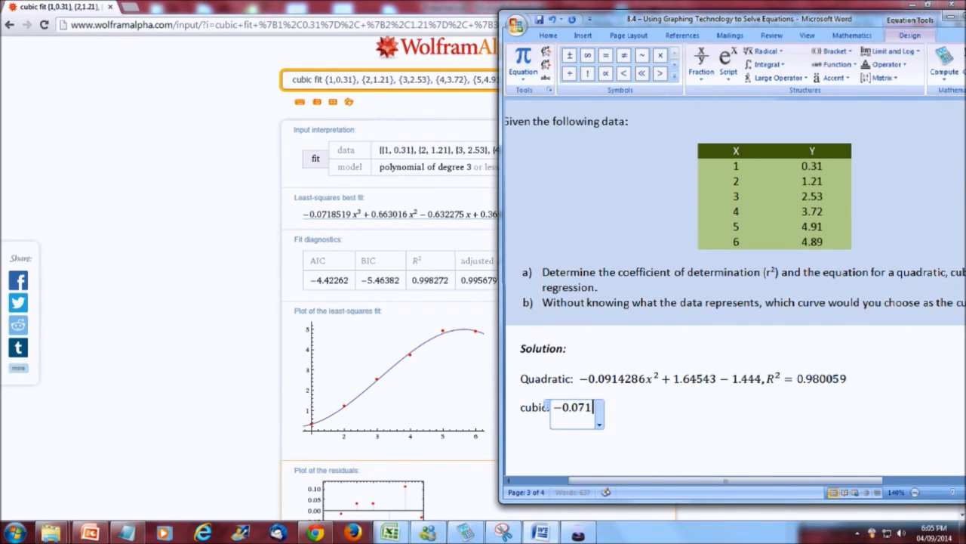
pyautogui.write('8519x')
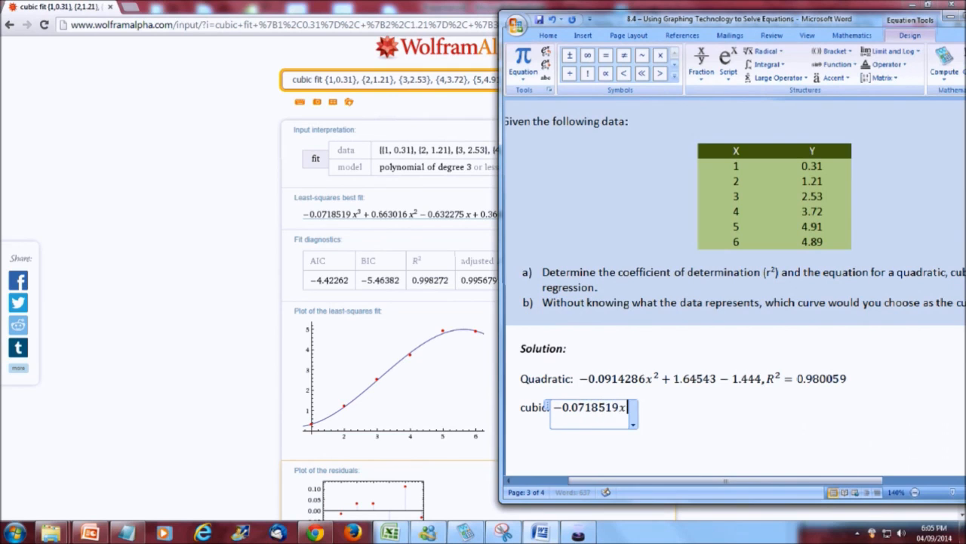
pyautogui.write('^3 ')
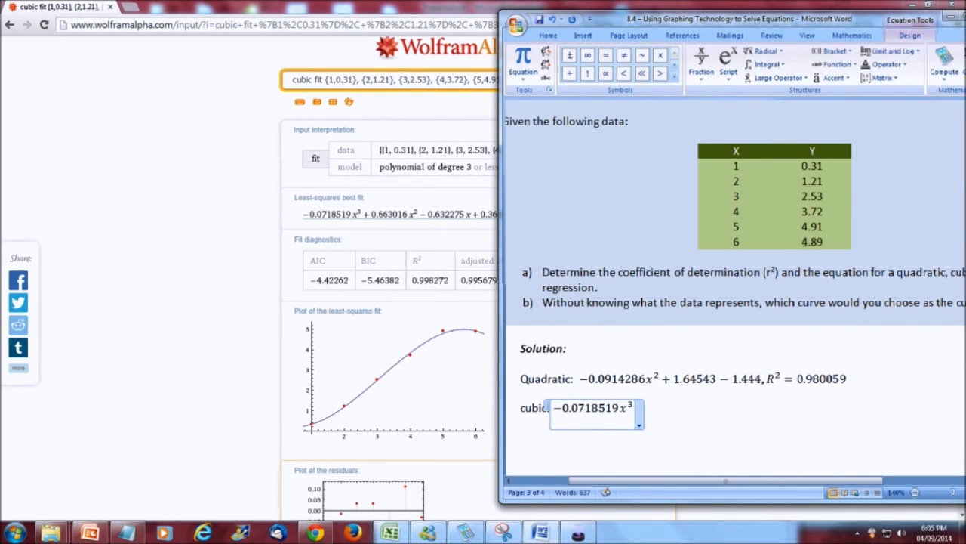
pyautogui.write('+ 0.')
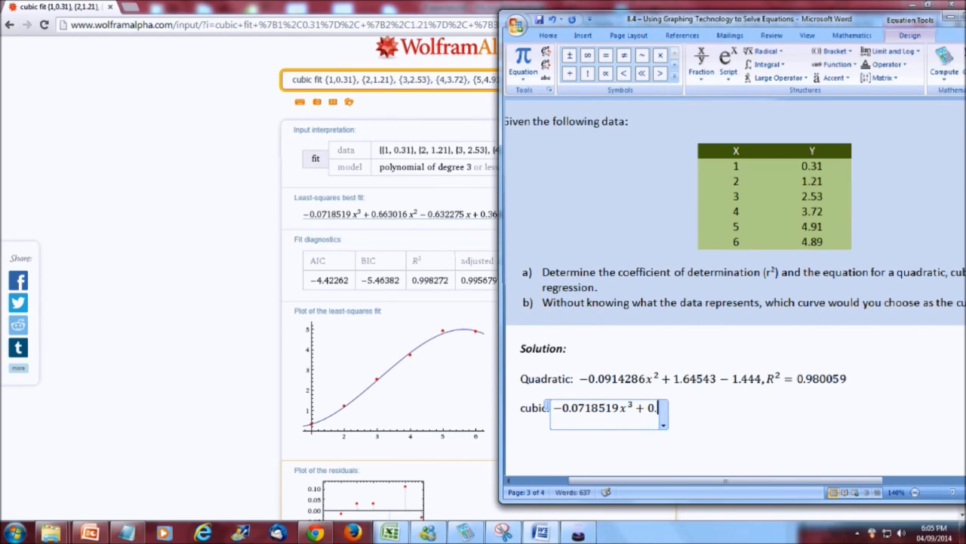
pyautogui.write('663016')
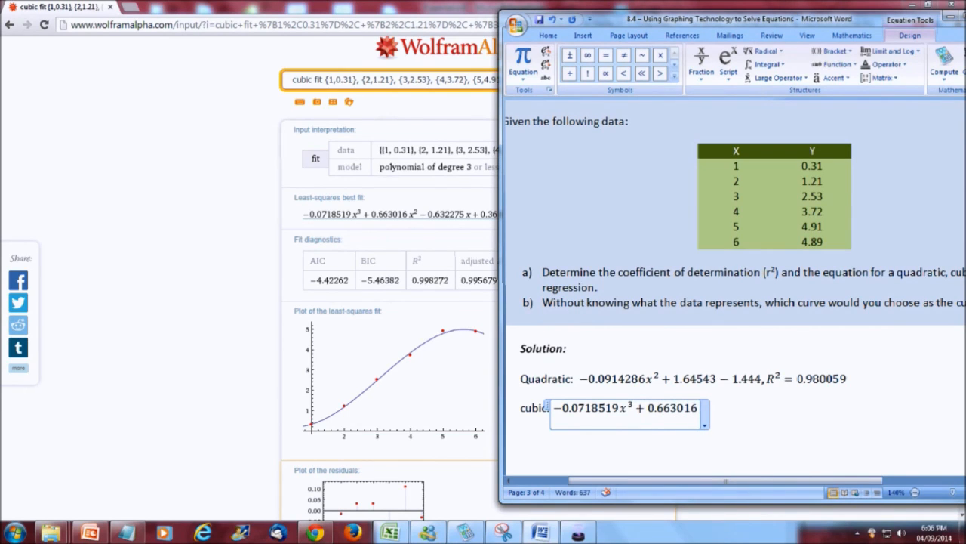
pyautogui.write('x^2')
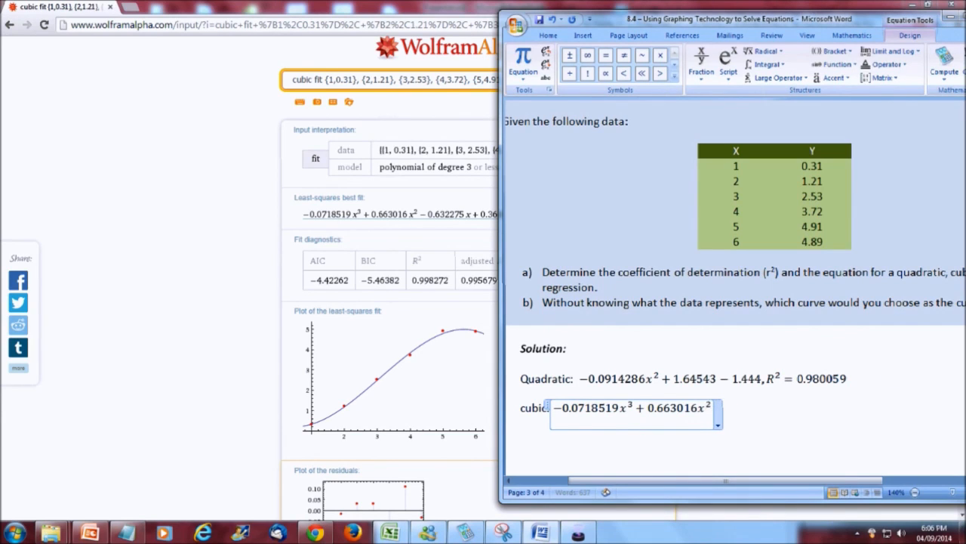
# - Add the missing x after 1.64543 in the quadratic equation and return to the end of the cubic equation
pyautogui.click(718, 381)
pyautogui.write('x')
pyautogui.click(709, 409)
pyautogui.click(713, 408)
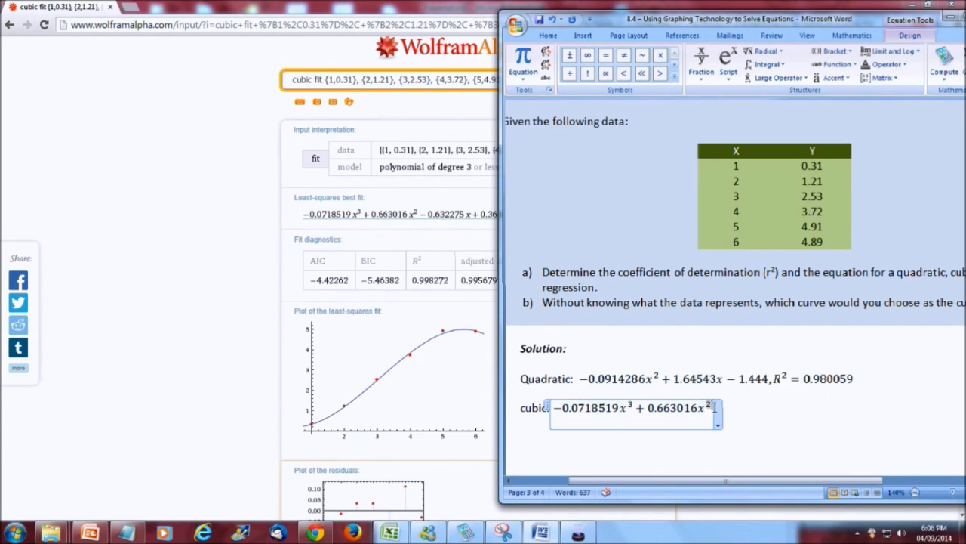
# - Continue the cubic equation with the terms −0.6332275x + 0.366666, moving the Word window aside to uncover the full WolframAlpha result
pyautogui.click(717, 408)
pyautogui.click(725, 408)
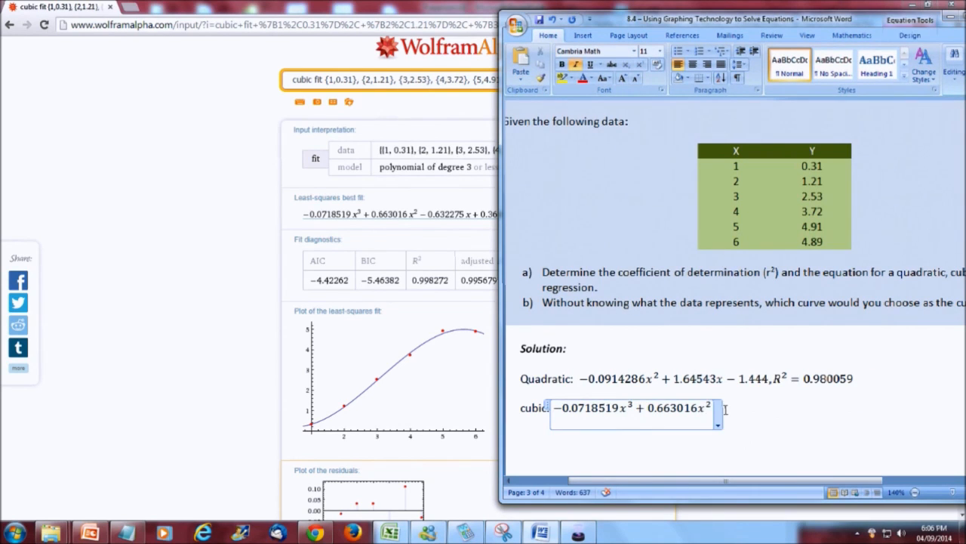
pyautogui.write('-0.')
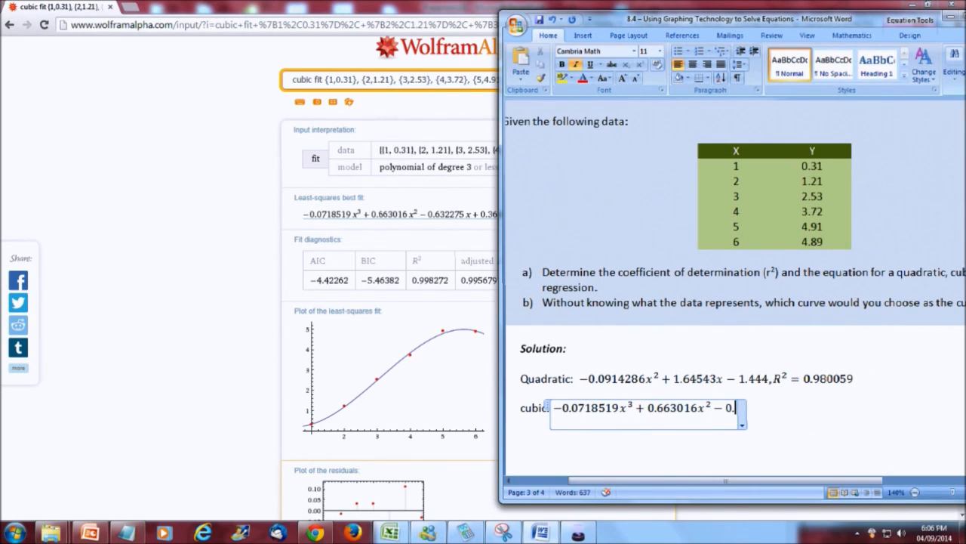
pyautogui.write('633')
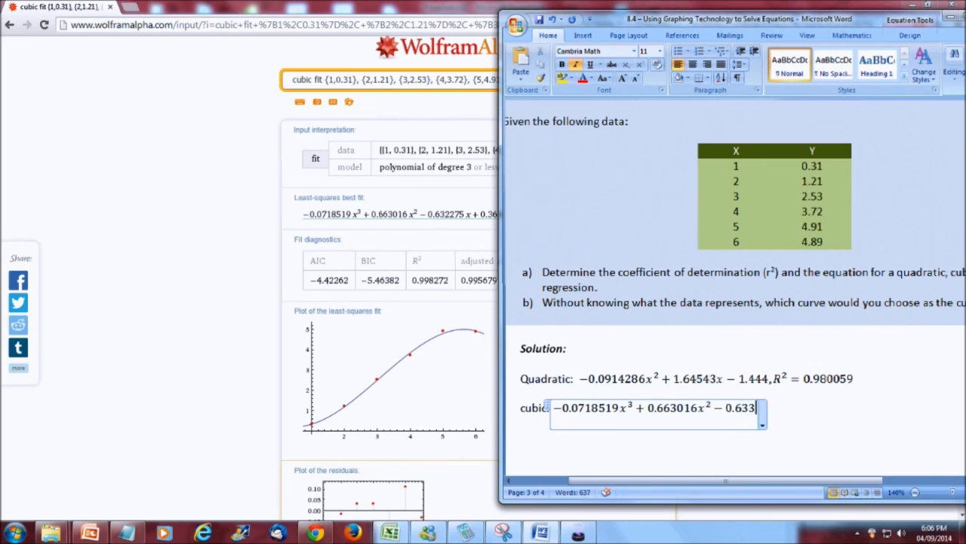
pyautogui.write('2275')
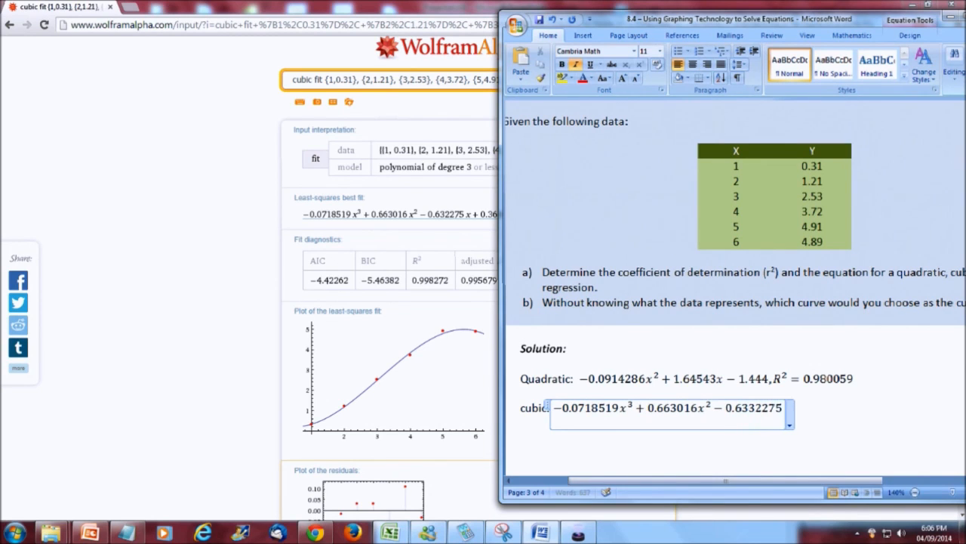
pyautogui.write('x')
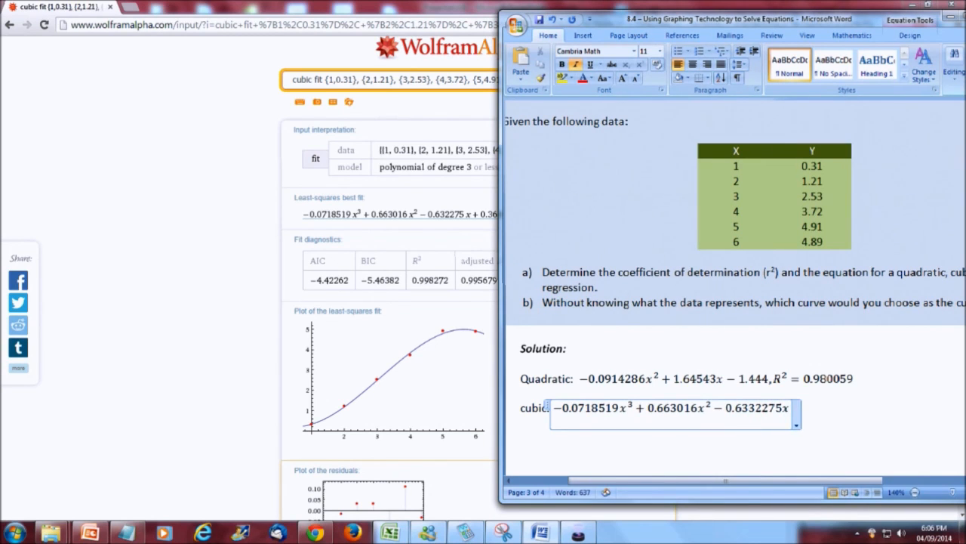
pyautogui.write(' +')
pyautogui.moveTo(600, 21); pyautogui.dragTo(663, 27)
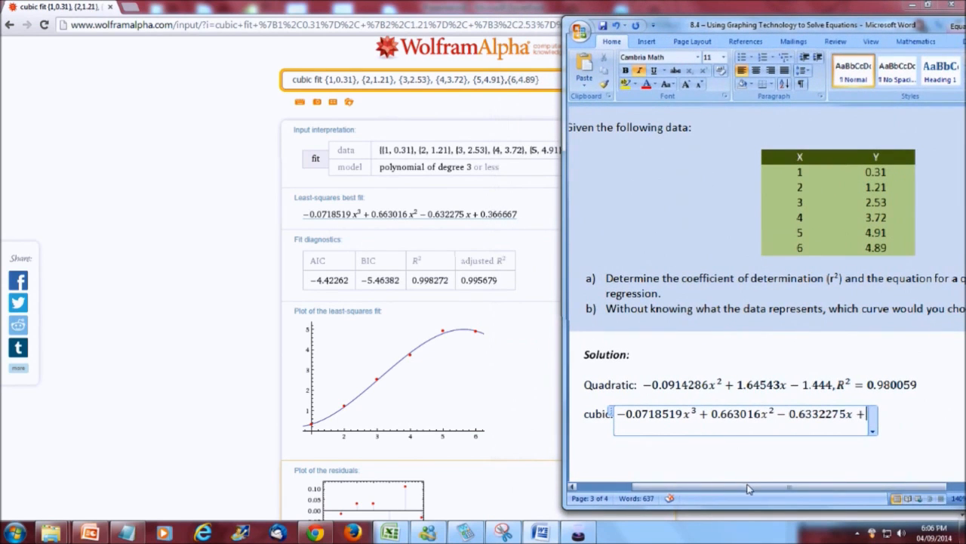
pyautogui.write('0.3')
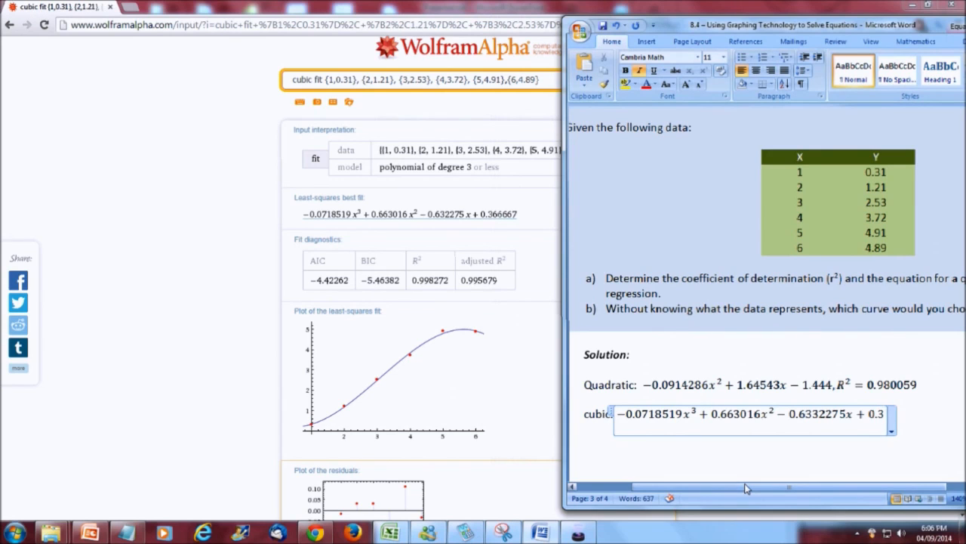
pyautogui.write('6666')
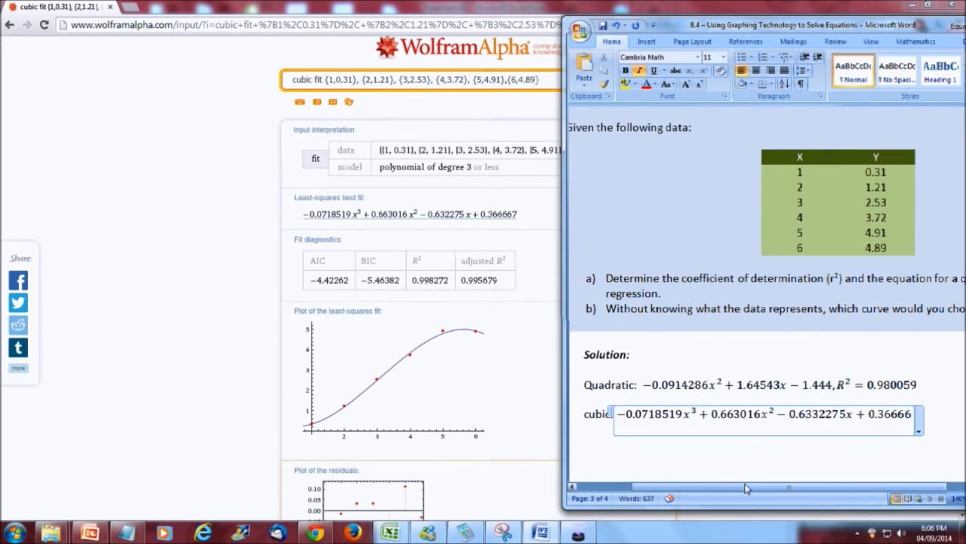
pyautogui.write('6')
# - Add R² = 0.998272 after a comma at the end of the cubic equation
pyautogui.write(', R')
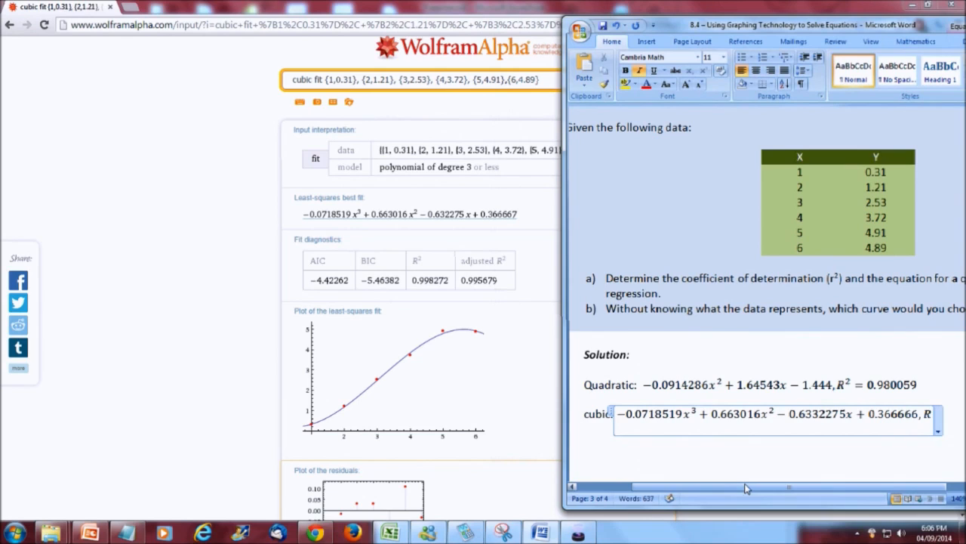
pyautogui.write('^2 =')
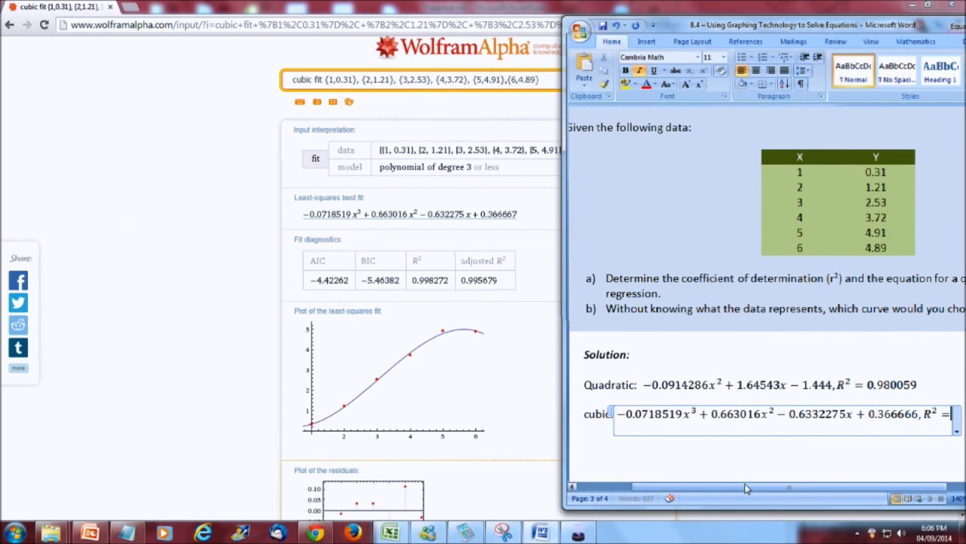
pyautogui.write(' 0.9')
# - Capitalize the first letter of the cubic result's label so it reads "Cubic:"
pyautogui.click(739, 365)
pyautogui.click(588, 414)
pyautogui.press('BackSpace')
pyautogui.write('C')
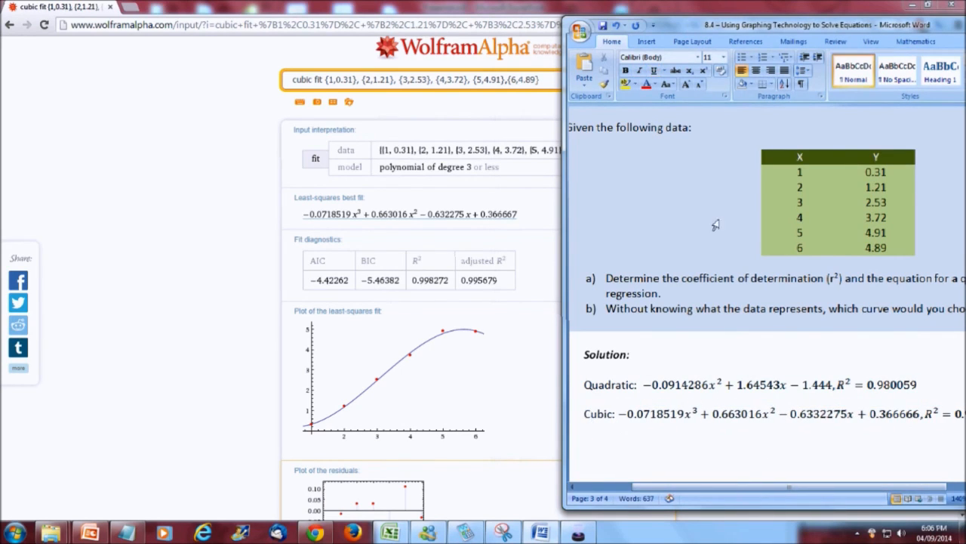
# - Move the Word window so the whole cubic result shows and add the label "Quartic:" on a new line below it
pyautogui.moveTo(689, 36); pyautogui.dragTo(512, 34)
pyautogui.click(745, 442)
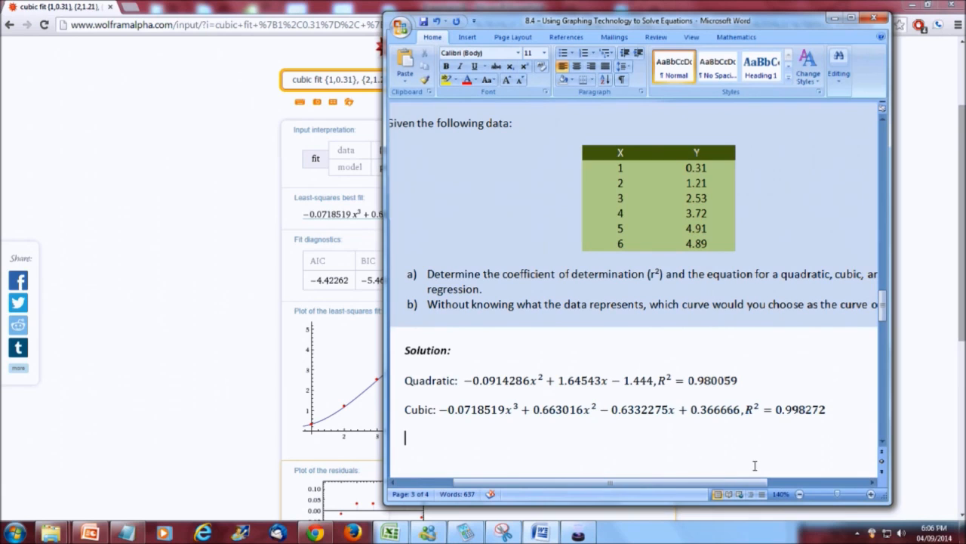
pyautogui.click(786, 409)
pyautogui.click(522, 461)
pyautogui.write('Quartic:')
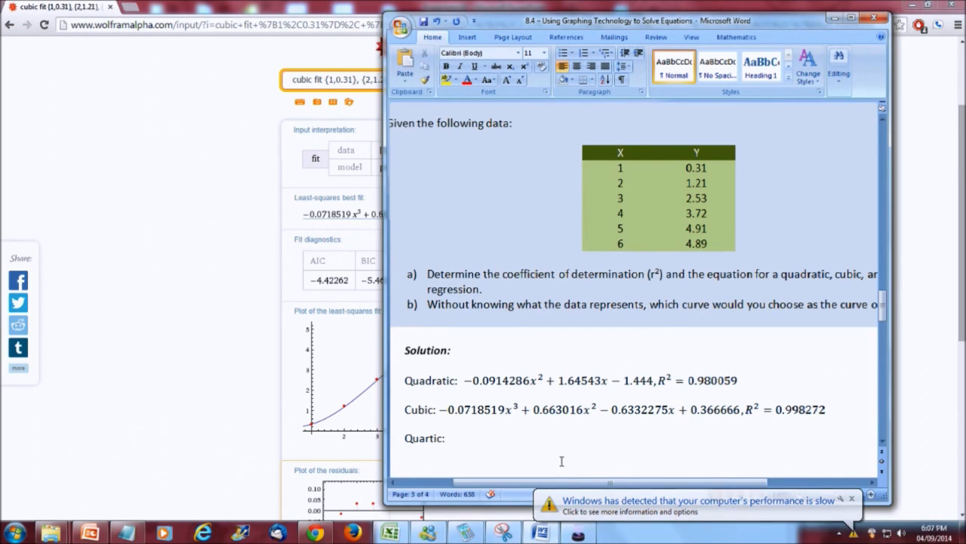
# - Switch to WolframAlpha and run the same data query as a quartic fit instead of a cubic one
pyautogui.click(231, 343)
pyautogui.moveTo(313, 79); pyautogui.dragTo(290, 80)
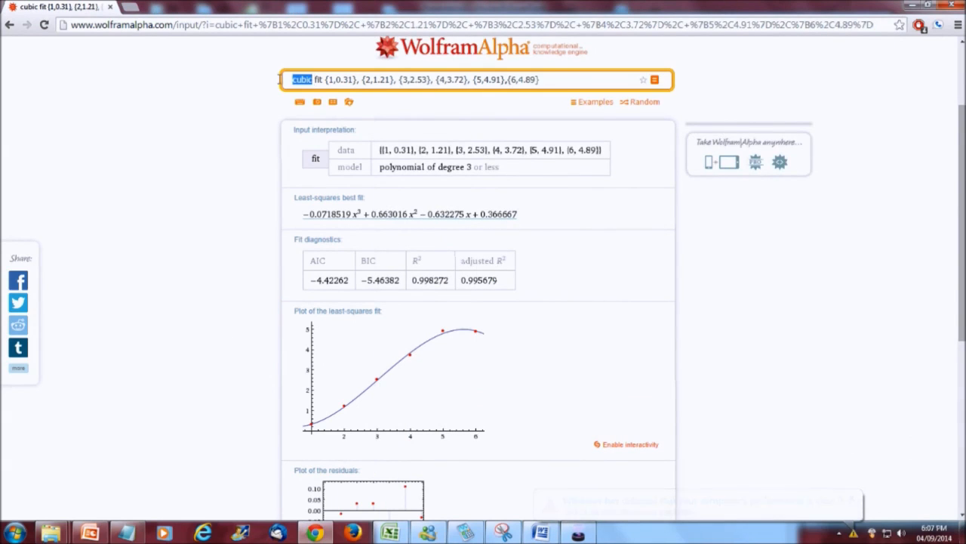
pyautogui.write('quartic')
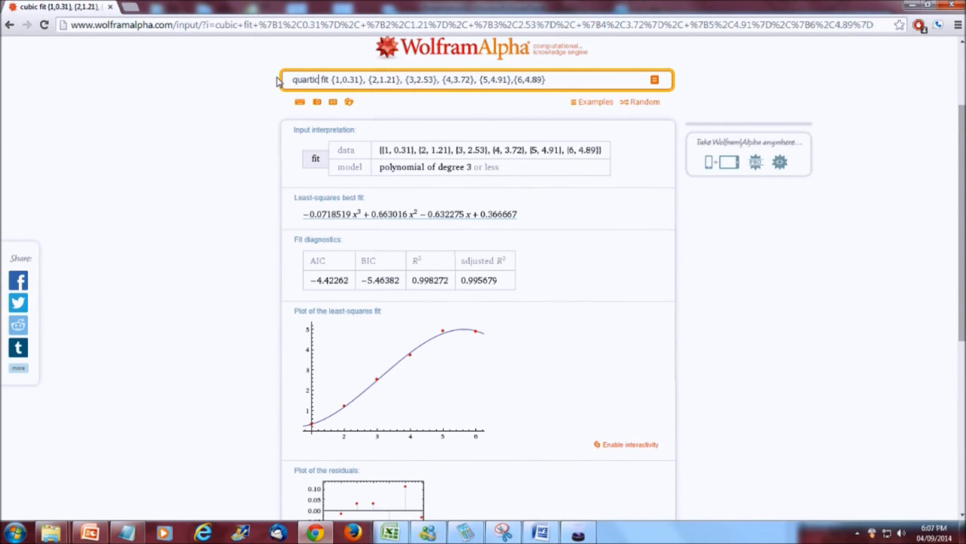
pyautogui.press('Return')
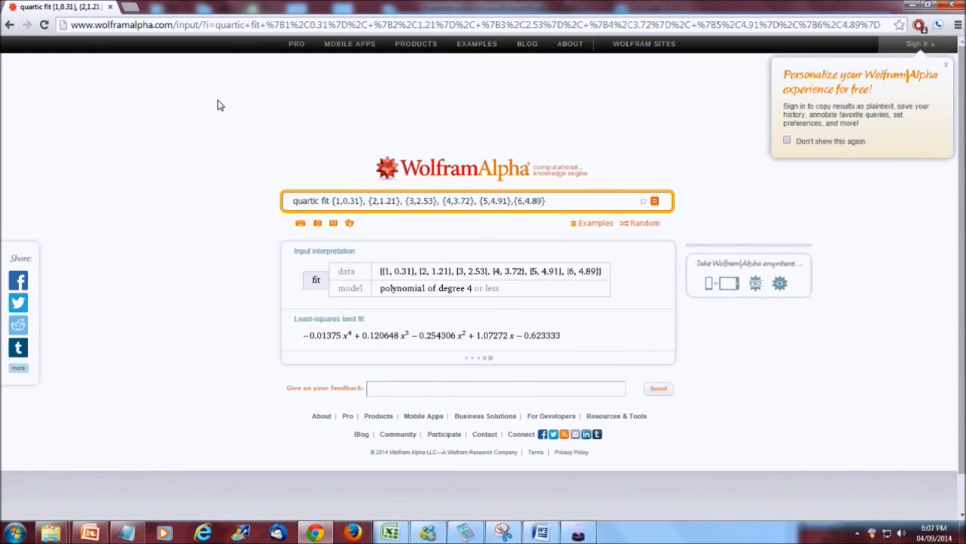
pyautogui.scroll(-1, 217, 106)
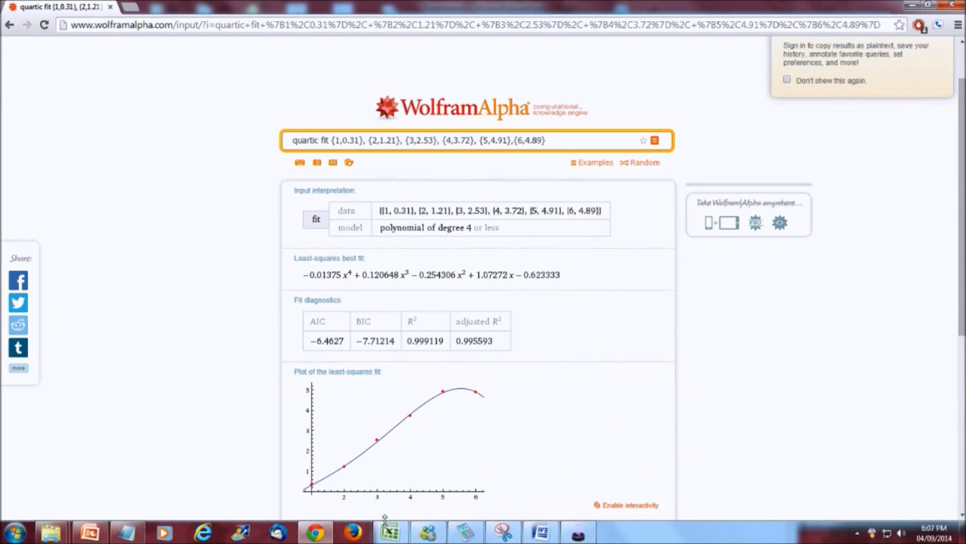
# - Arrange the WolframAlpha browser window and the Word document side by side, with the Word document in front
pyautogui.click(541, 533)
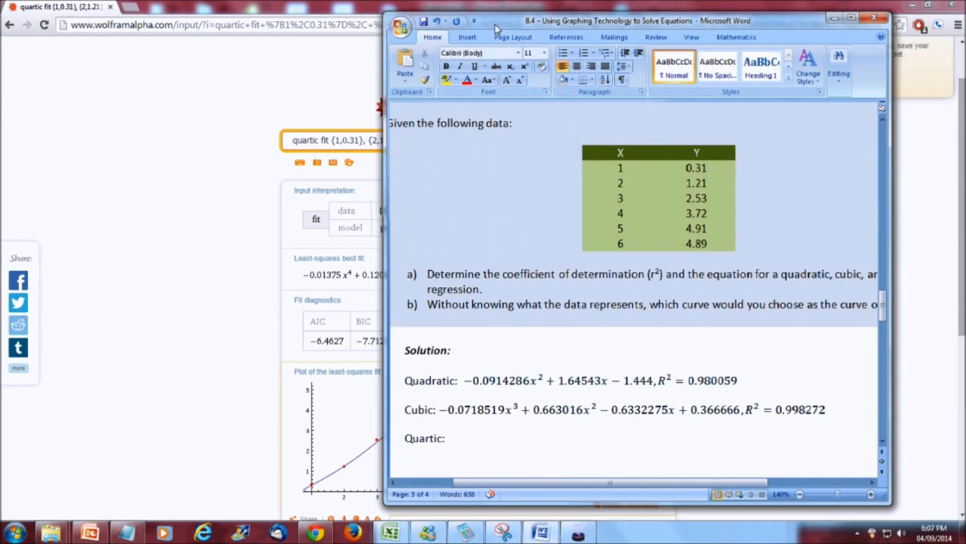
pyautogui.moveTo(504, 23); pyautogui.dragTo(602, 34)
pyautogui.click(928, 4)
pyautogui.moveTo(529, 15); pyautogui.dragTo(424, 25)
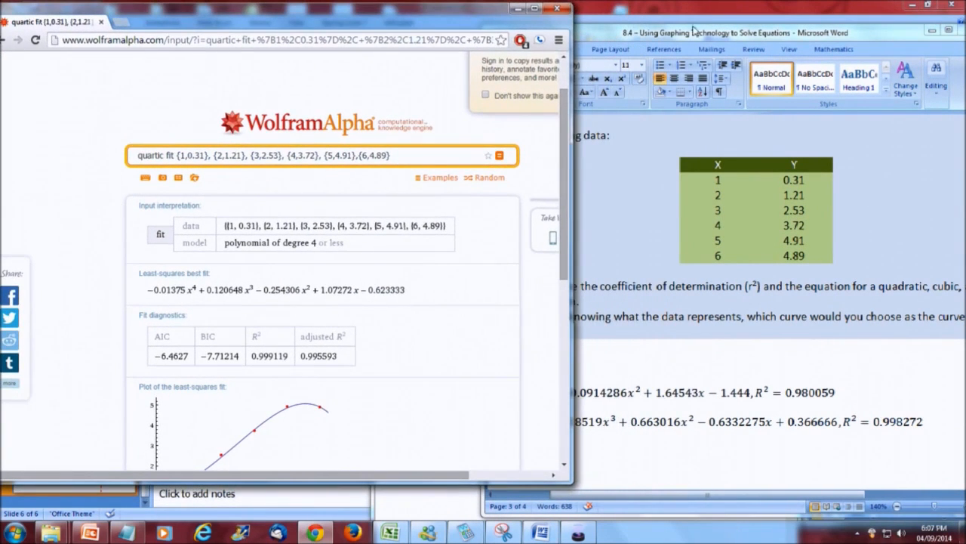
pyautogui.click(602, 37)
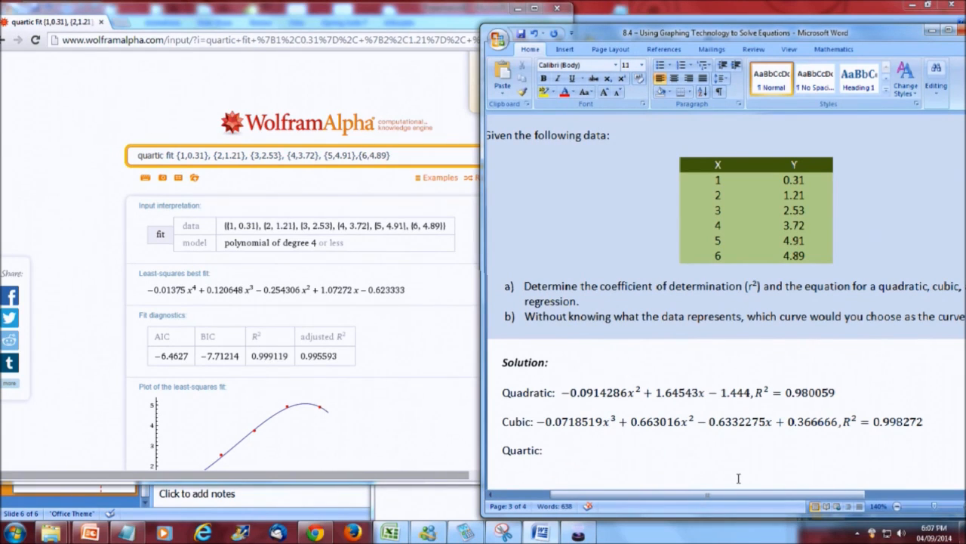
# - Insert an equation after the "Quartic:" label and enter its first two terms, −0.01375x⁴ + 0.120648x³
pyautogui.hotkey('alt', '=')
pyautogui.write('-0/')
pyautogui.press('BackSpace')
pyautogui.write('.')
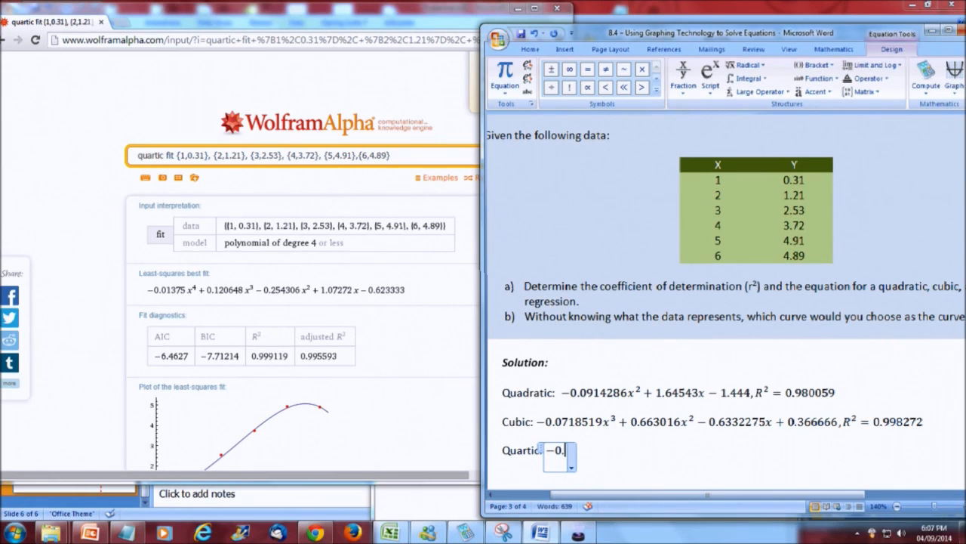
pyautogui.write('01375')
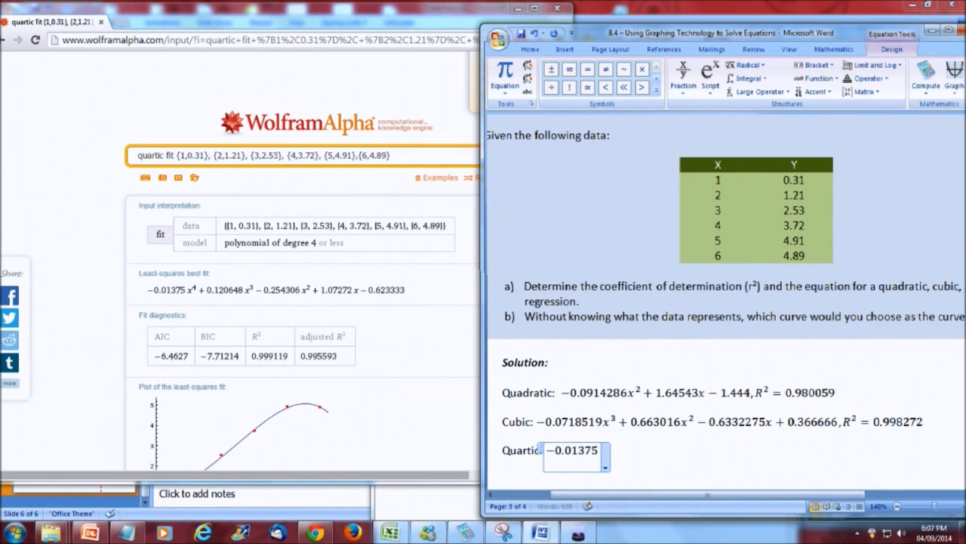
pyautogui.write('x^4')
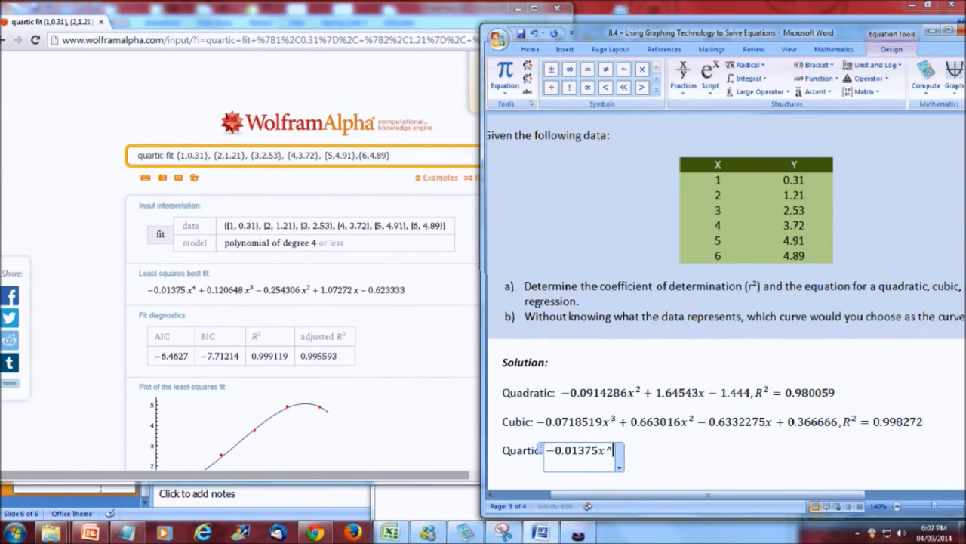
pyautogui.press('Right')
pyautogui.write('+')
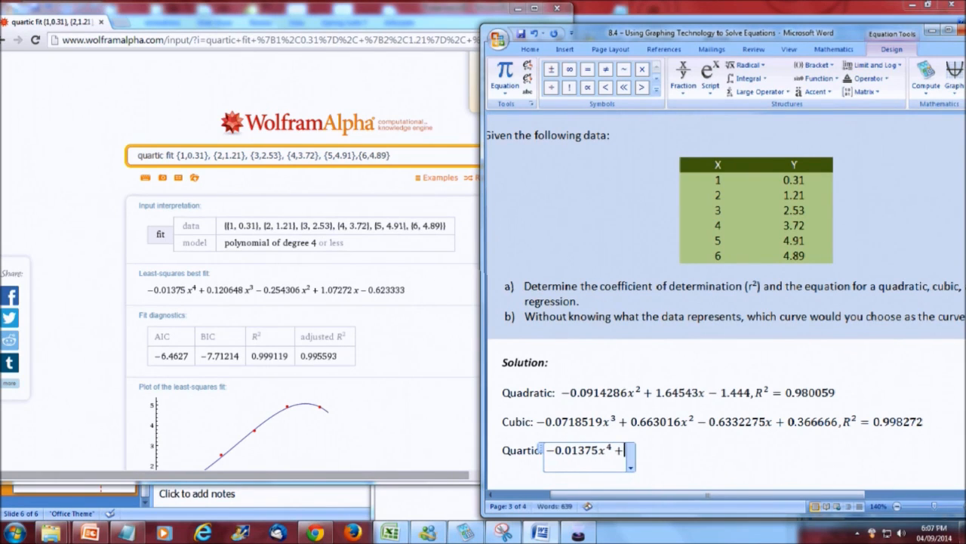
pyautogui.write(' 0.120648x^3')
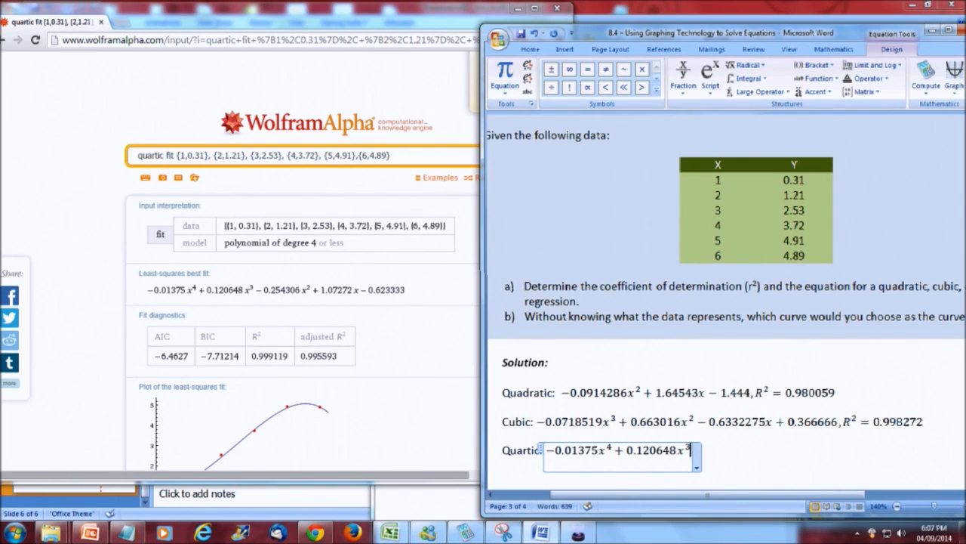
# - Complete the quartic equation with the terms −0.254306x² + 1.07272x − 0.623333
pyautogui.press('Right')
pyautogui.write('-0.')
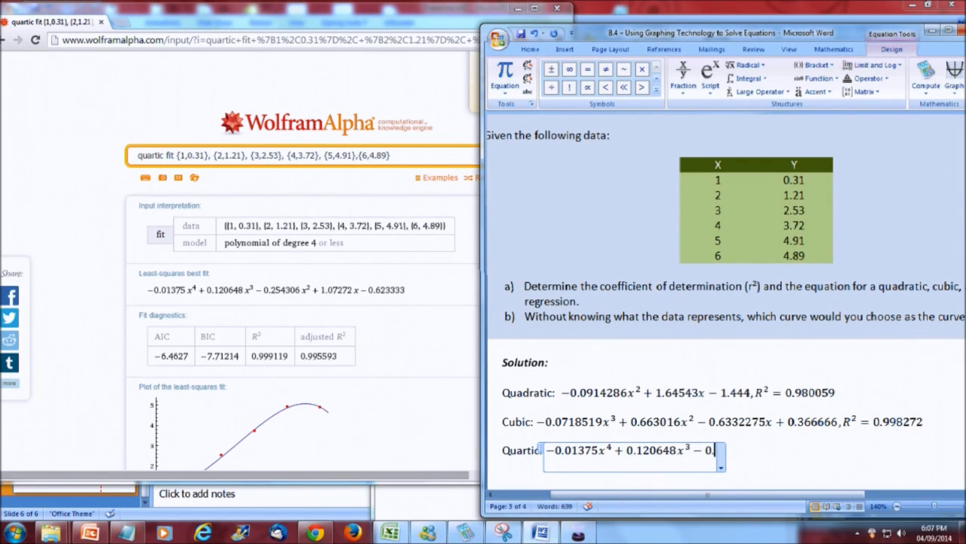
pyautogui.write('254306x')
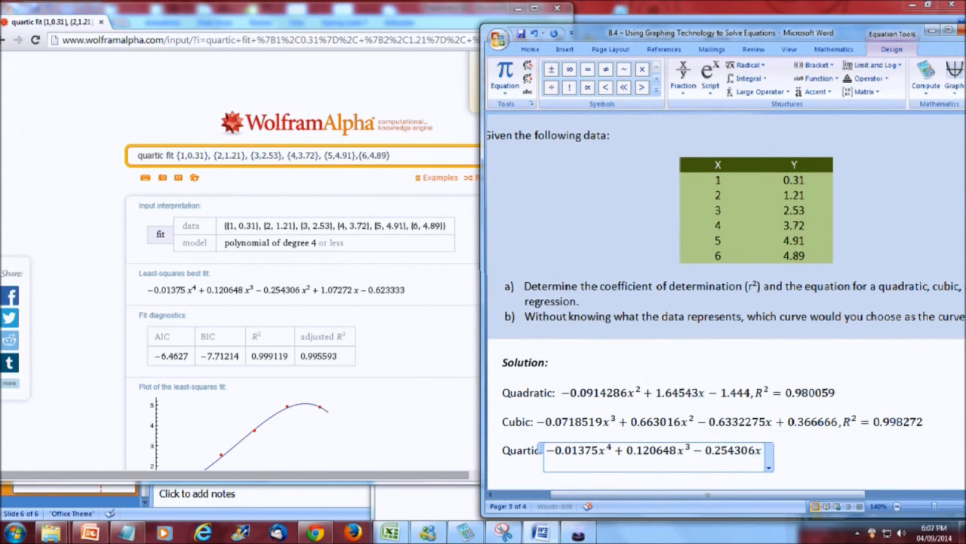
pyautogui.write('^2')
pyautogui.press('Right')
pyautogui.write('+1.0')
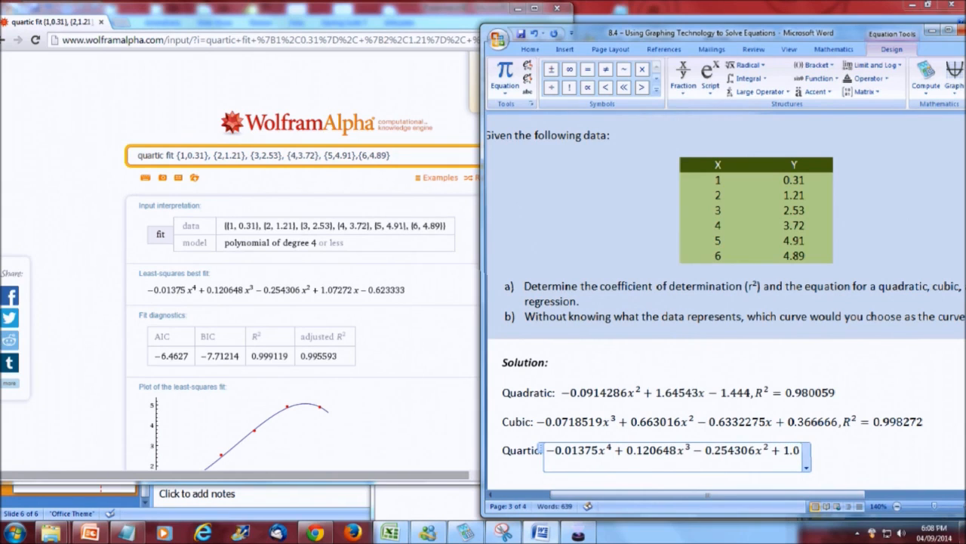
pyautogui.write('7272x')
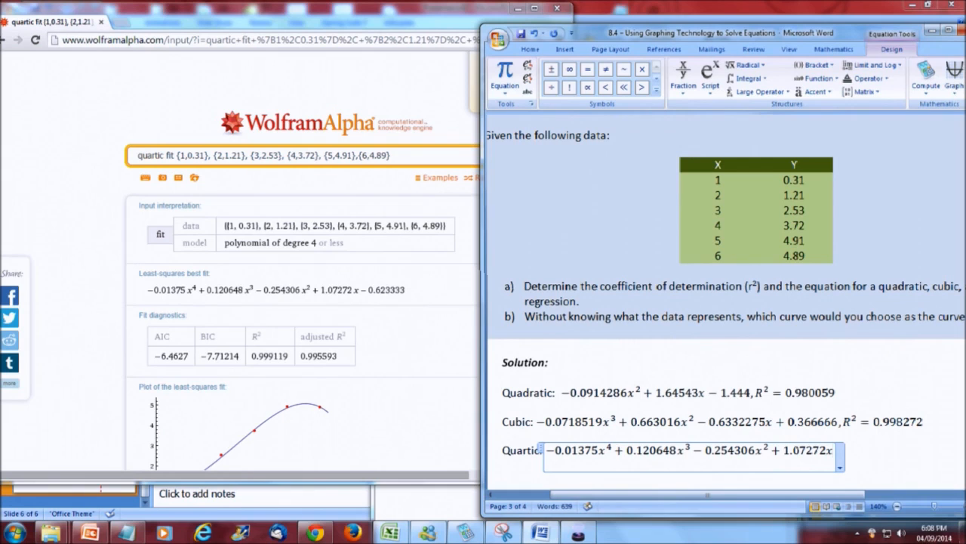
pyautogui.write('-0.')
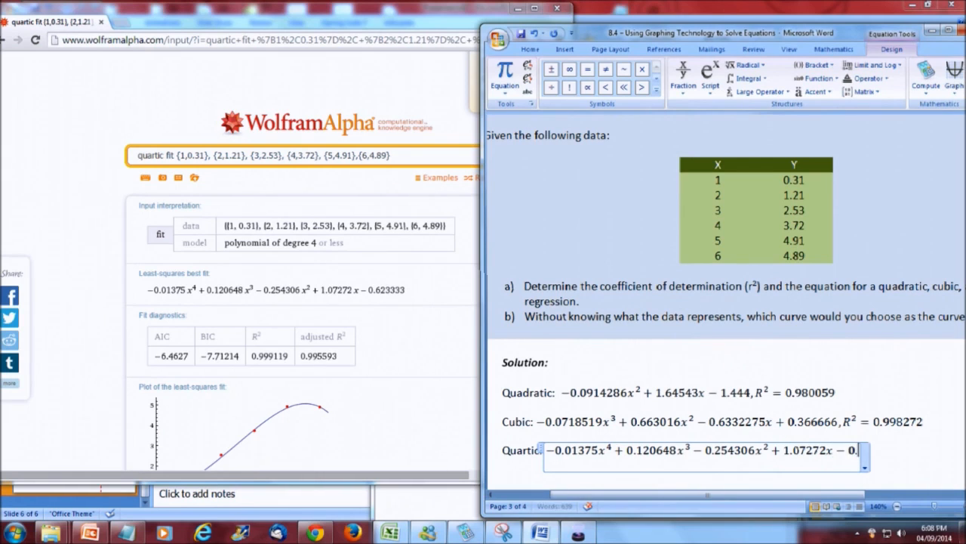
pyautogui.write('62')
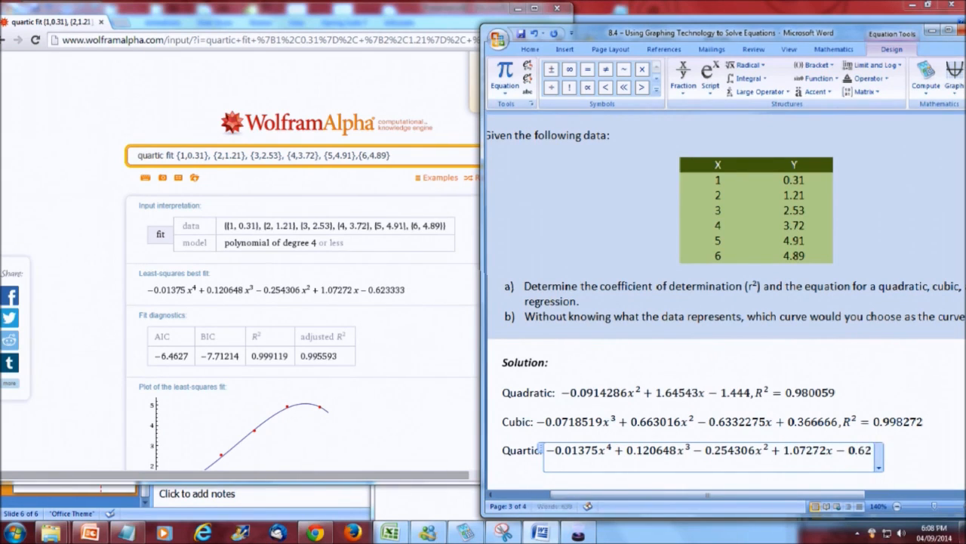
pyautogui.write('3333')
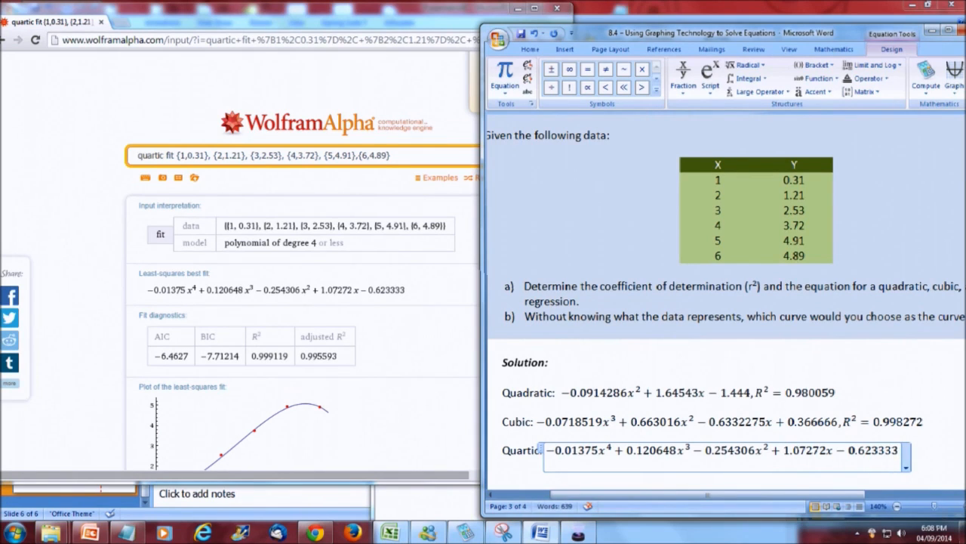
# - Add R² = 0.995593 after a comma at the end of the quartic equation and move the Word window fully into view
pyautogui.write(',R^2')
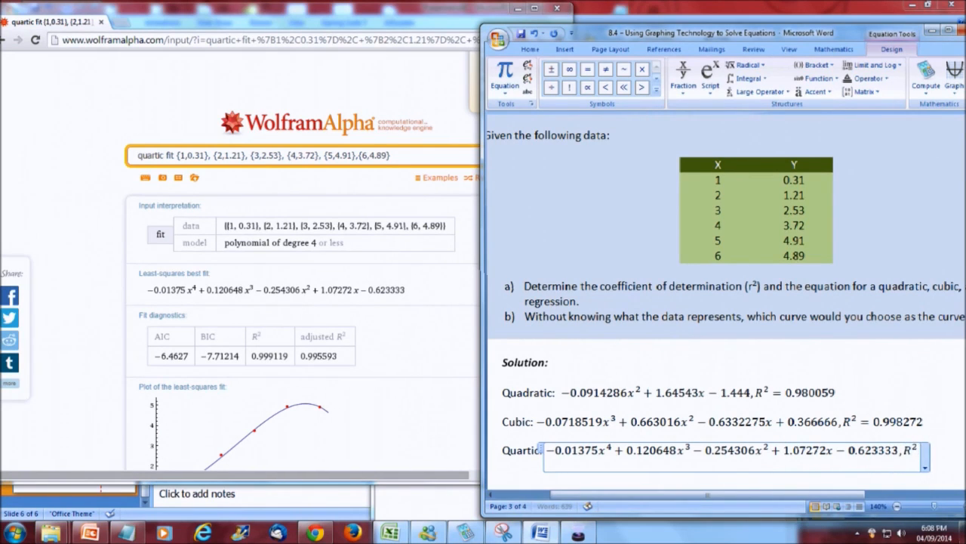
pyautogui.write('=0.995593')
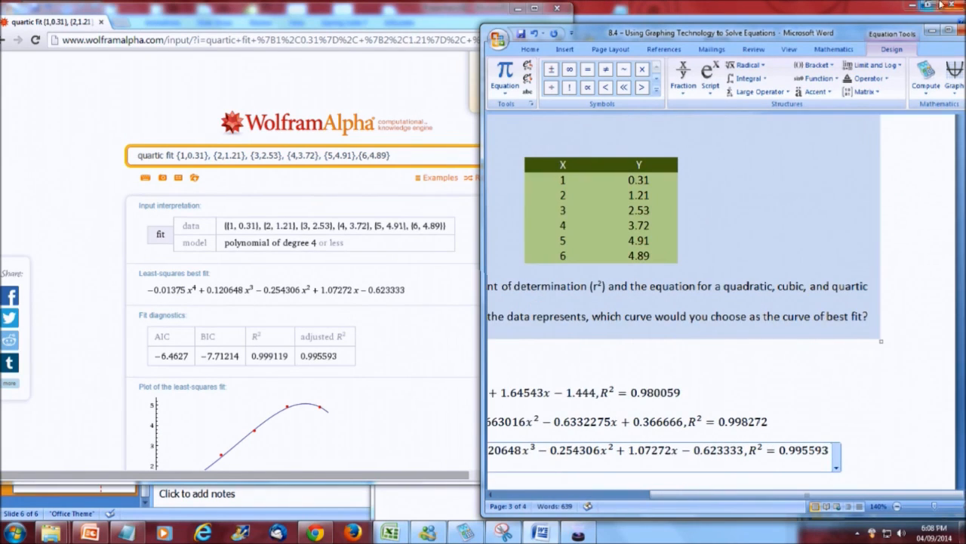
pyautogui.moveTo(759, 34); pyautogui.dragTo(682, 36)
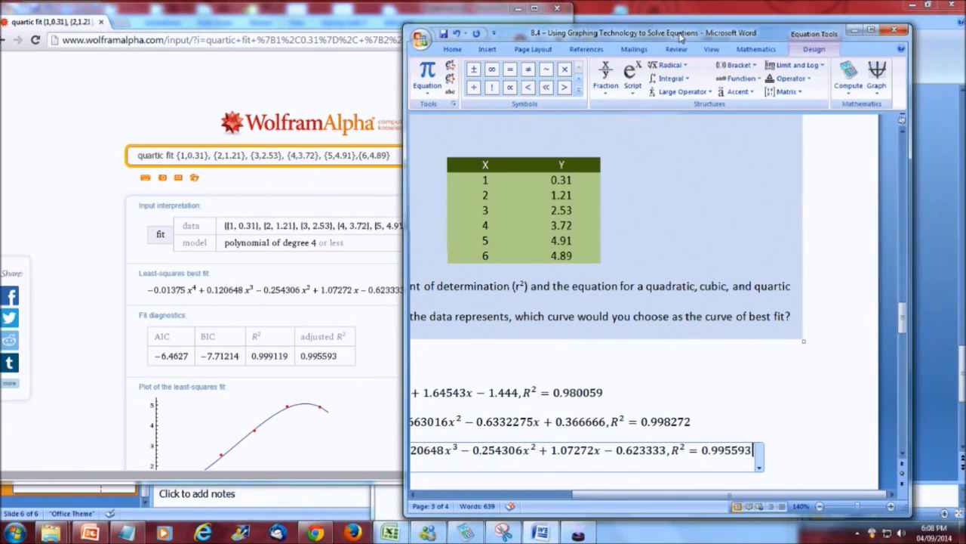
# - Enlarge the Word document to check the three recorded regression equations, and return it to its smaller window size
pyautogui.click(873, 31)
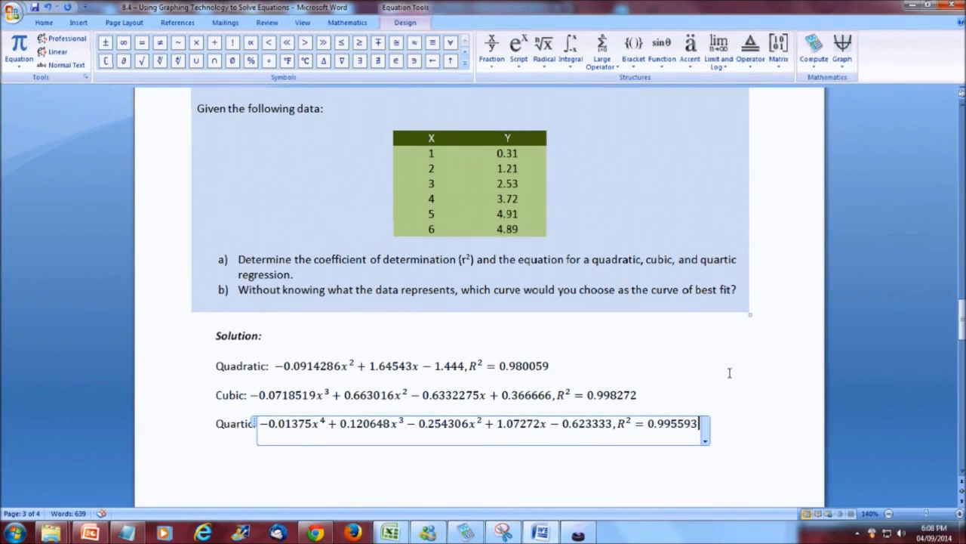
pyautogui.click(708, 363)
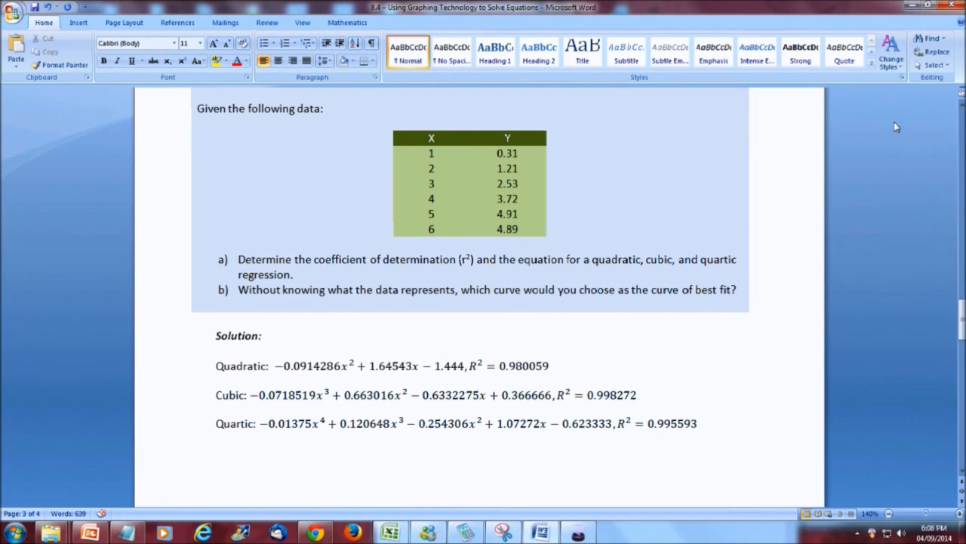
pyautogui.click(935, 6)
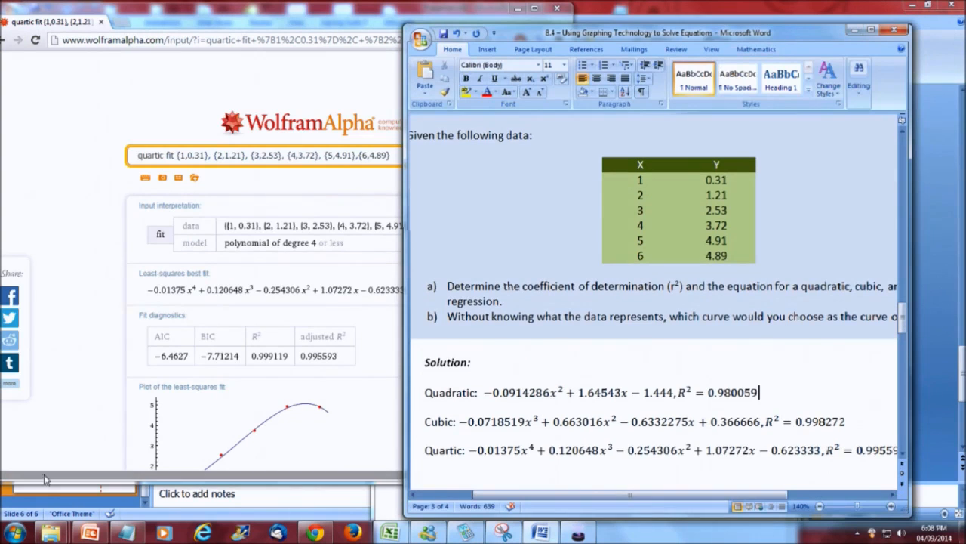
# - Switch to WolframAlpha in the browser and run a cubic fit on the same six data points to check its R²
pyautogui.click(117, 401)
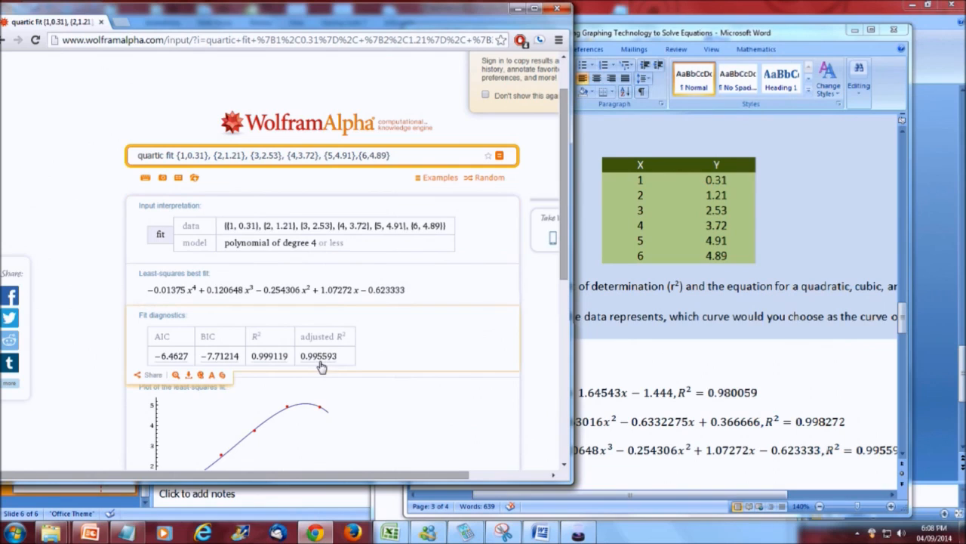
pyautogui.doubleClick(147, 156)
pyautogui.write('cubic')
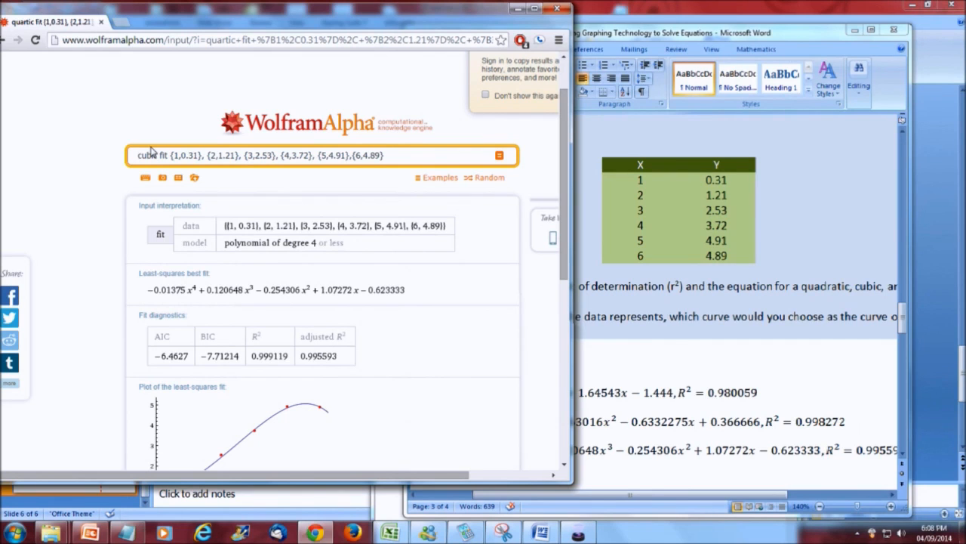
pyautogui.press('Return')
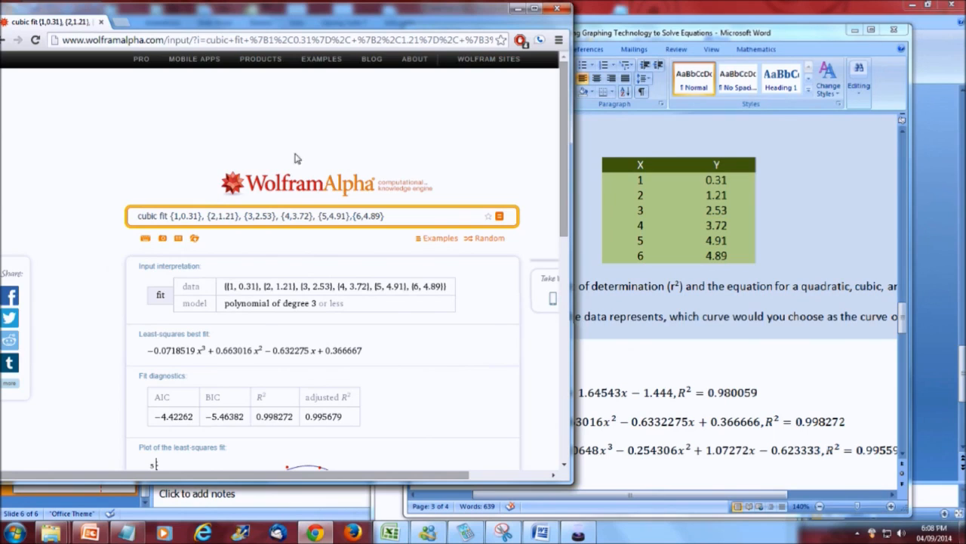
# - Change the WolframAlpha query back to a quartic fit of the six data points and run it
pyautogui.doubleClick(150, 217)
pyautogui.press('BackSpace')
pyautogui.write('quartic')
pyautogui.press('Return')
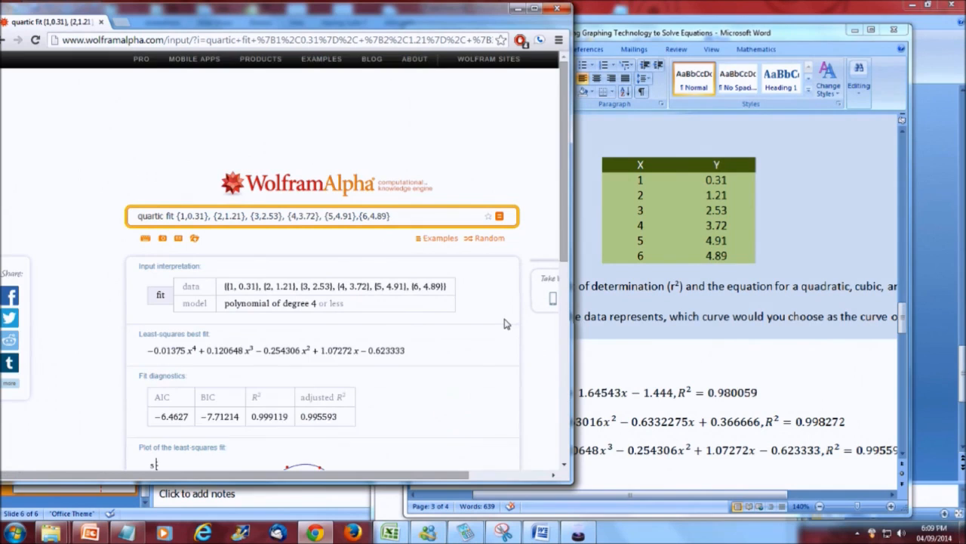
# - Switch to the Word document and correct the quartic equation's R² value to 0.999119
pyautogui.click(833, 420)
pyautogui.moveTo(735, 496); pyautogui.dragTo(769, 497)
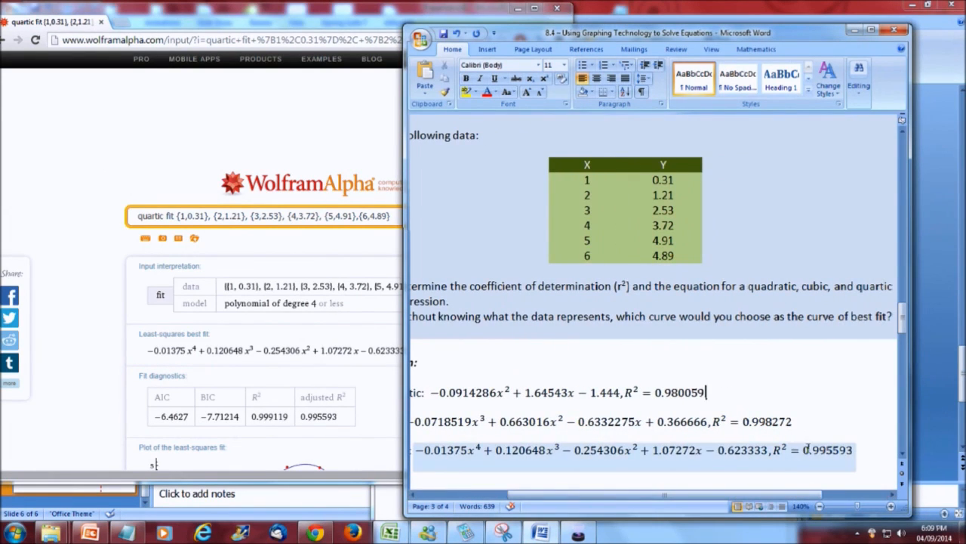
pyautogui.moveTo(827, 449); pyautogui.dragTo(856, 451)
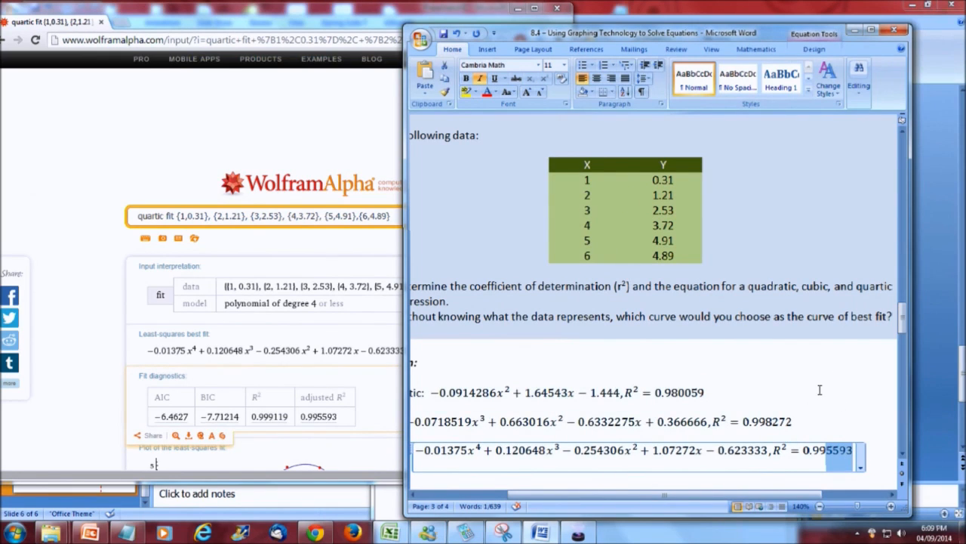
pyautogui.press('BackSpace')
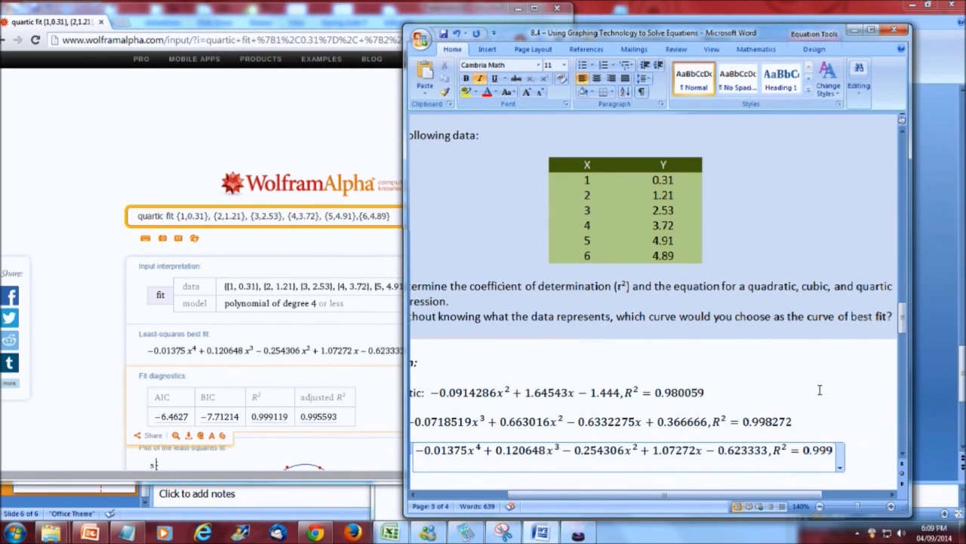
pyautogui.write('119')
pyautogui.click(797, 383)
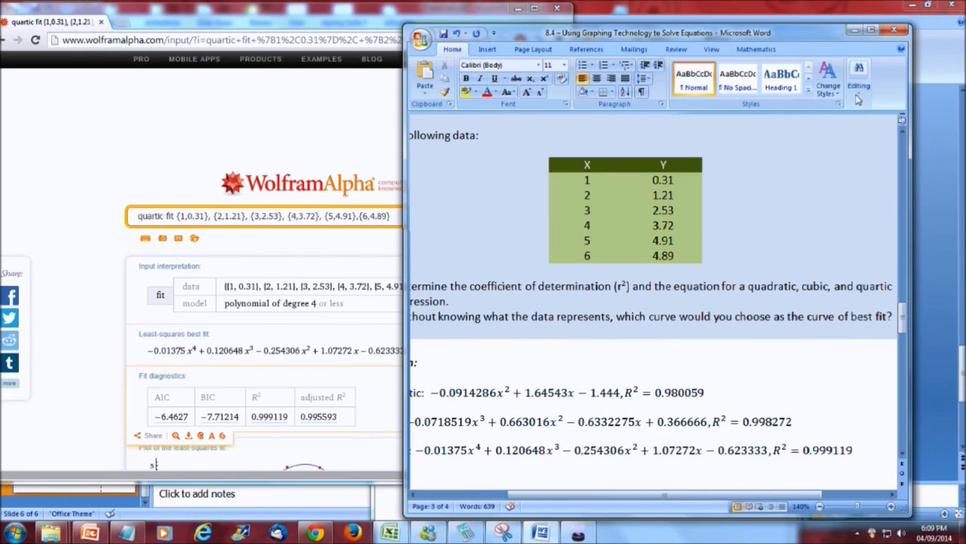
# - Maximize the Word document and add the part label "a)", without underline, on its own line between the Solution heading and the quadratic equation
pyautogui.click(870, 31)
pyautogui.scroll(-3, 466, 401)
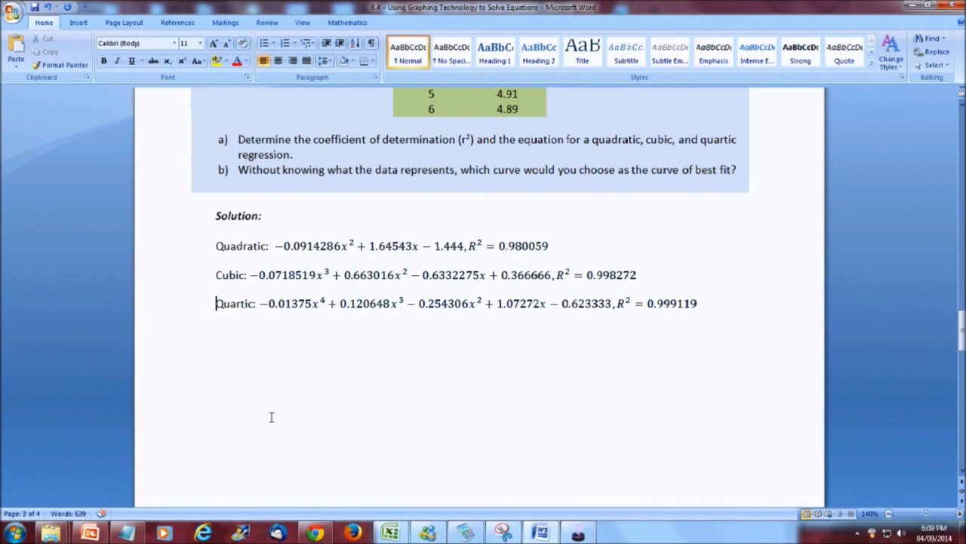
pyautogui.hotkey('ctrl', 'u')
pyautogui.press('Return')
pyautogui.write('a)')
pyautogui.press('Return')
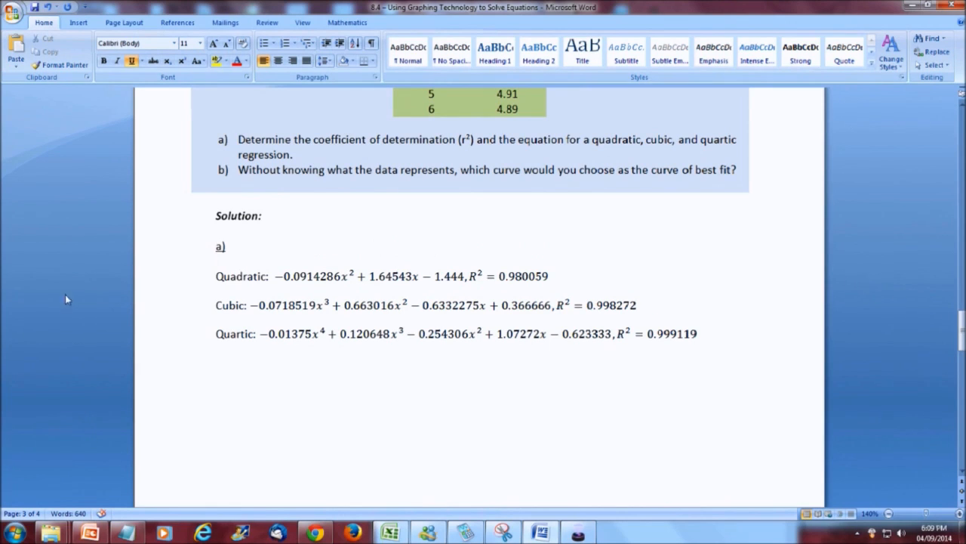
pyautogui.moveTo(224, 243); pyautogui.dragTo(206, 242)
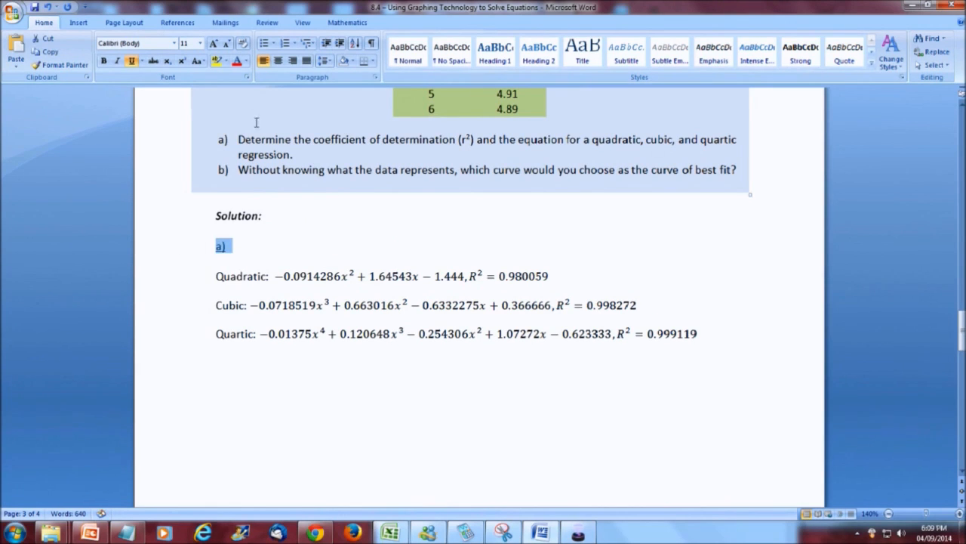
pyautogui.click(131, 61)
# - Enter the part b answer "b) Quartic" on the line below the quartic equation
pyautogui.click(303, 363)
pyautogui.write('b) Quartic')
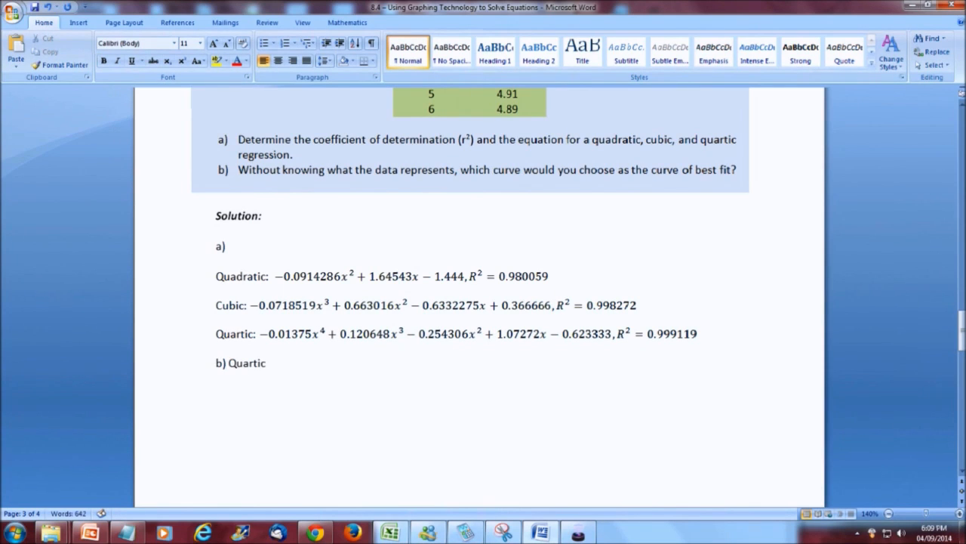
pyautogui.press('Return')
pyautogui.press('Return')
# - Review the completed Example 3 question and solution, with the document zoom set to 130%
pyautogui.scroll(4, 414, 383)
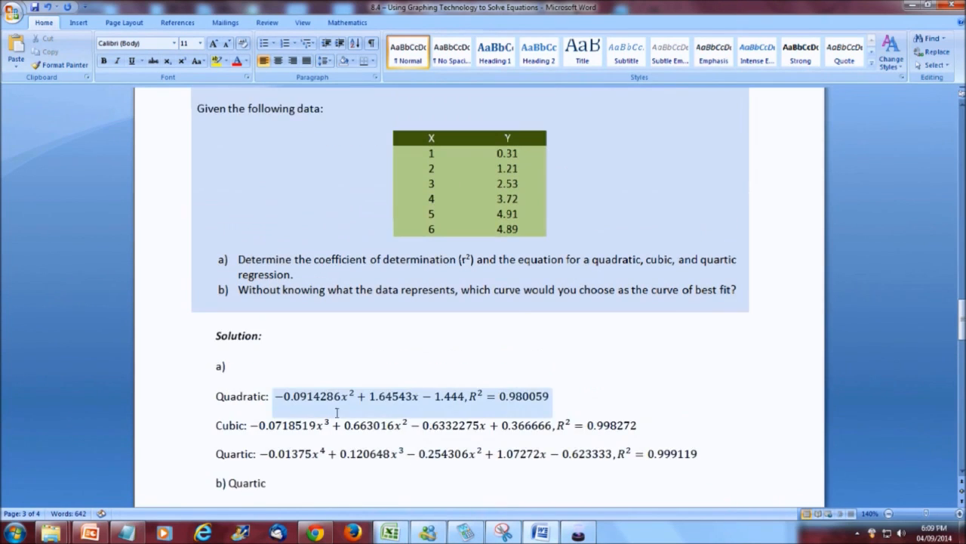
pyautogui.scroll(-2, 278, 467)
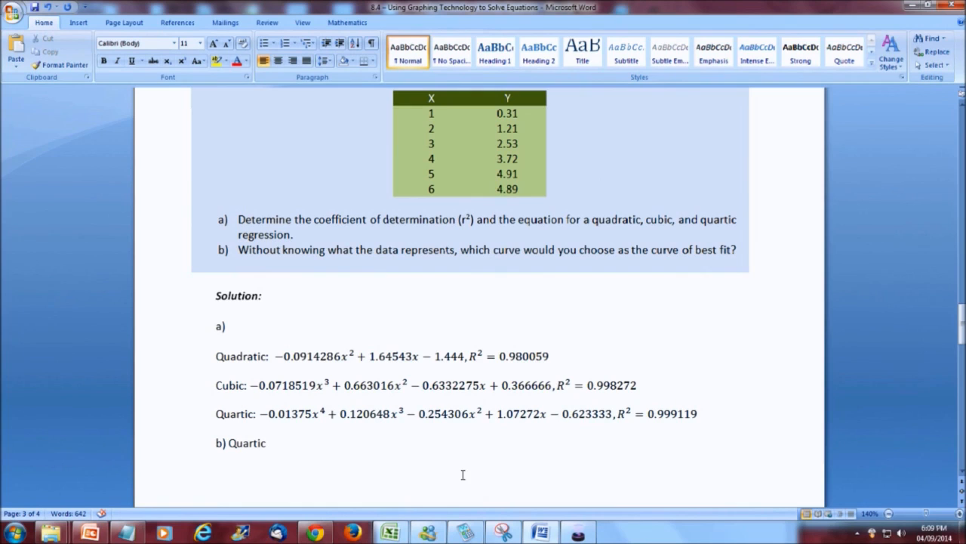
pyautogui.scroll(2, 649, 402)
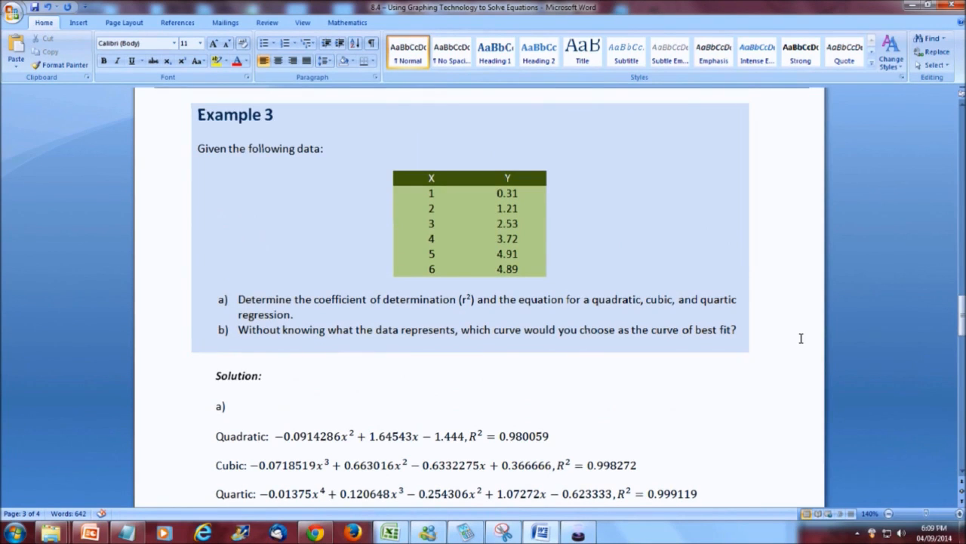
pyautogui.scroll(-1, 801, 338)
pyautogui.scroll(1, 835, 344)
pyautogui.click(888, 513)
pyautogui.scroll(-3, 882, 486)
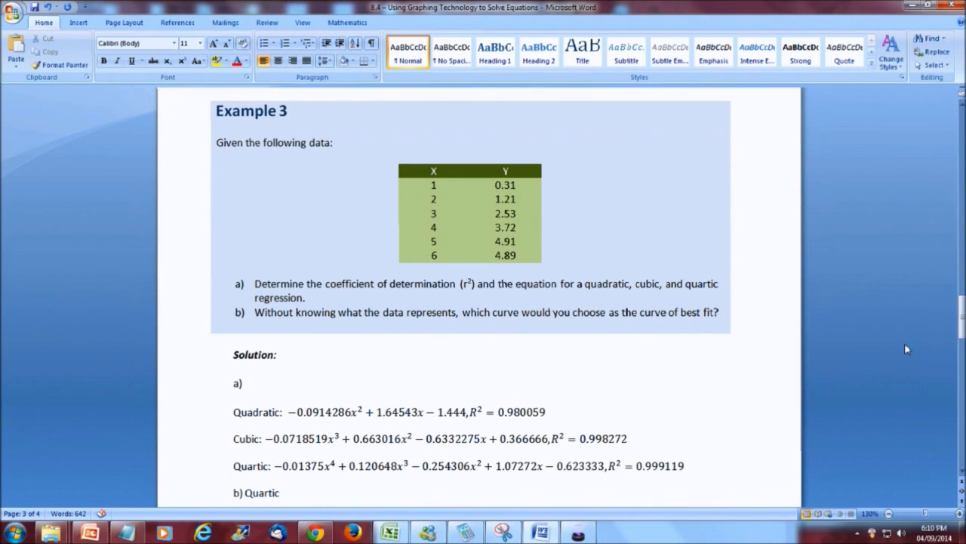